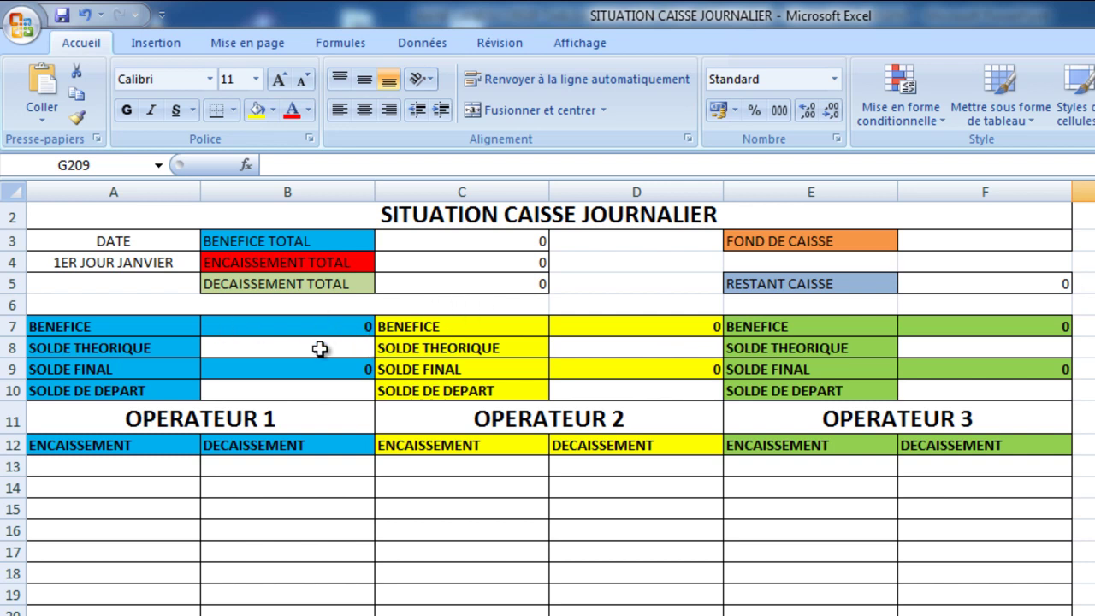
Step: Examine the OPERATEUR 1 SOLDE FINAL formula in B9 and the entry rows down to the totals in row 217
click(293, 371)
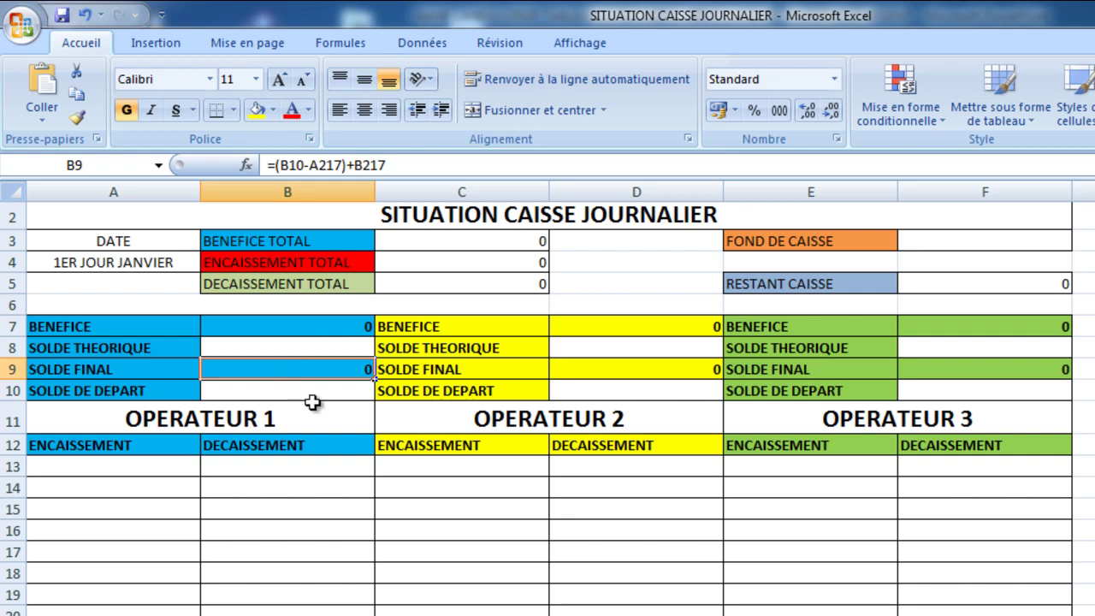
click(636, 615)
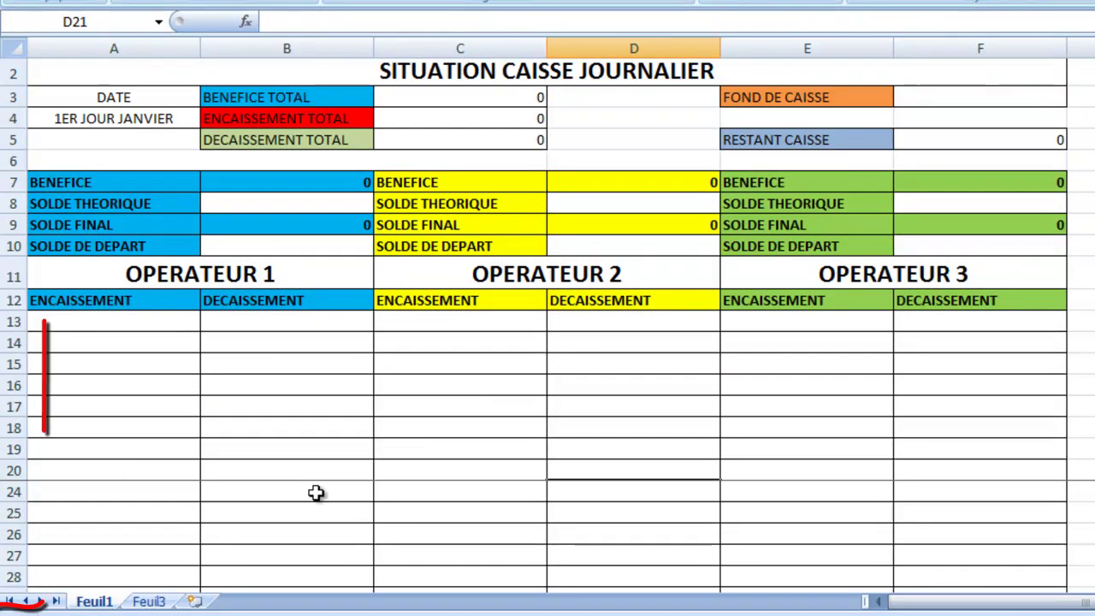
scroll(276, 490, down, 5)
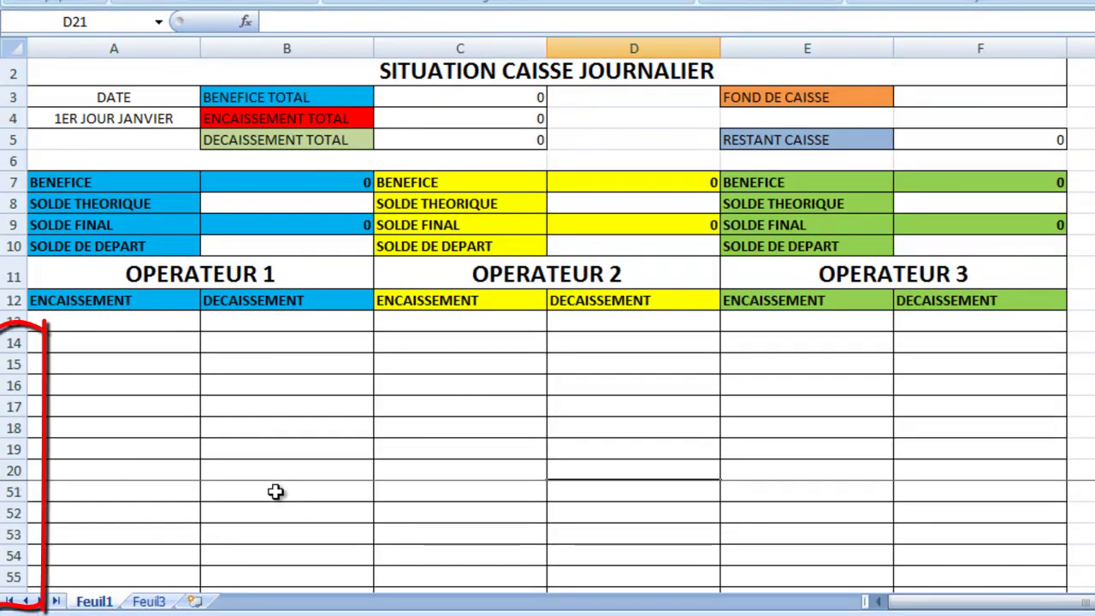
scroll(275, 492, down, 1)
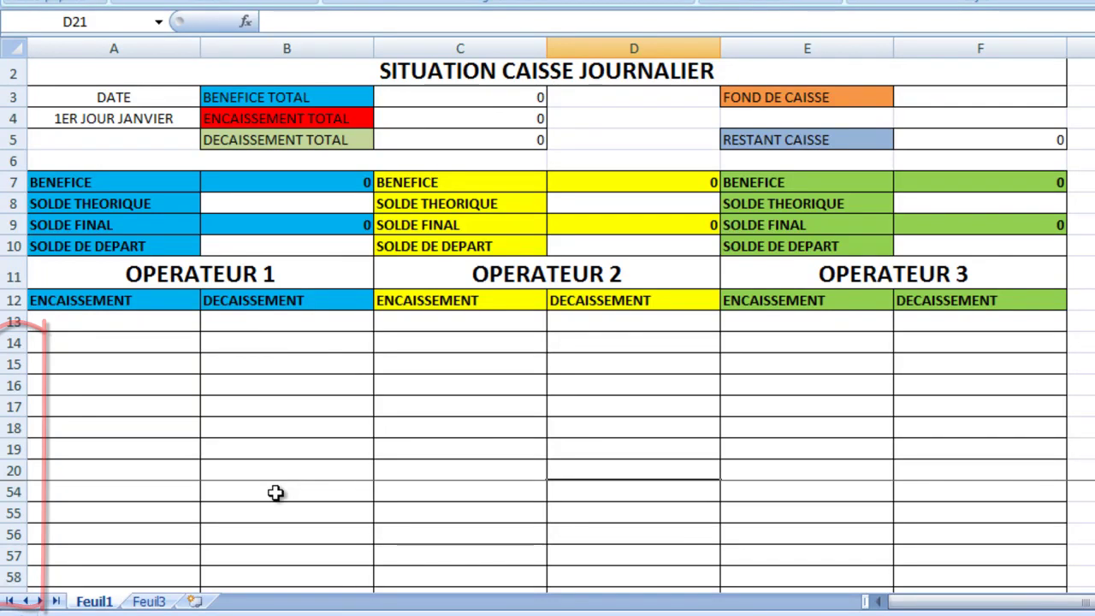
scroll(275, 492, down, 4)
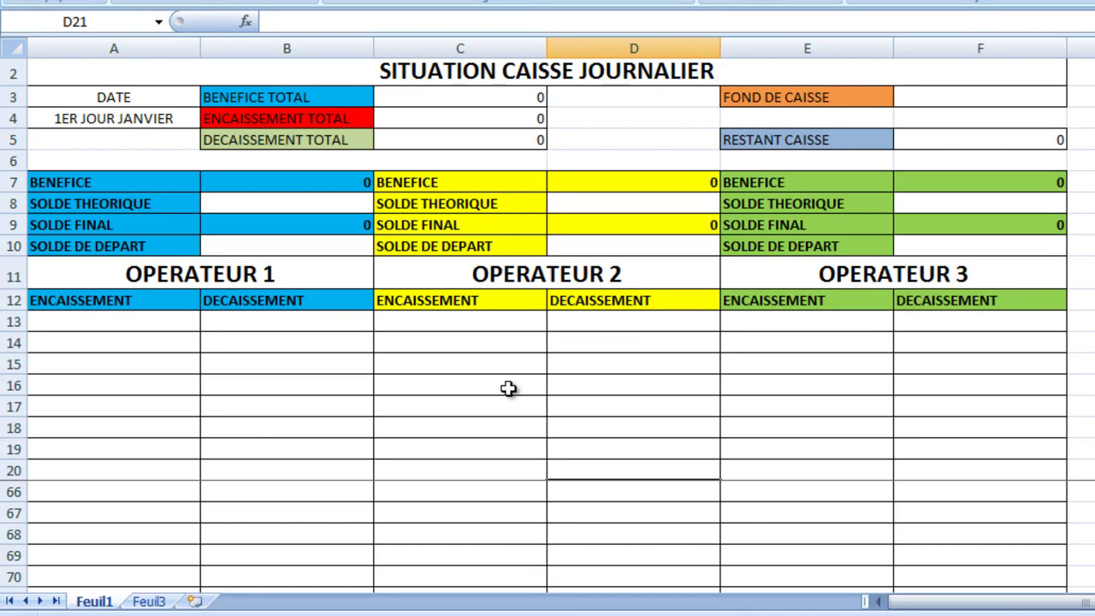
scroll(509, 389, down, 7)
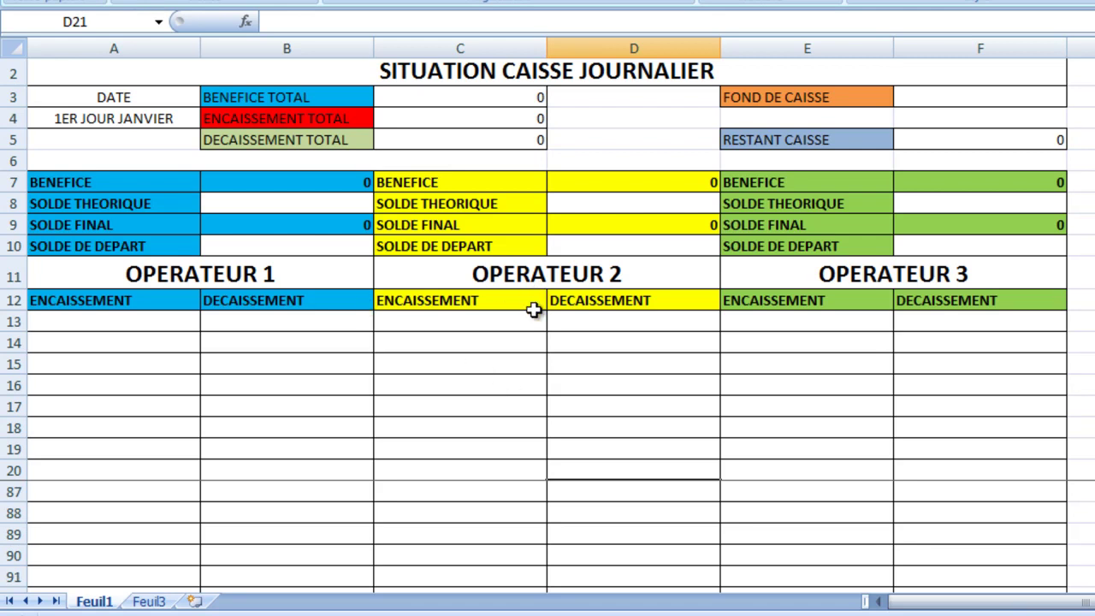
scroll(434, 454, down, 9)
scroll(433, 455, down, 14)
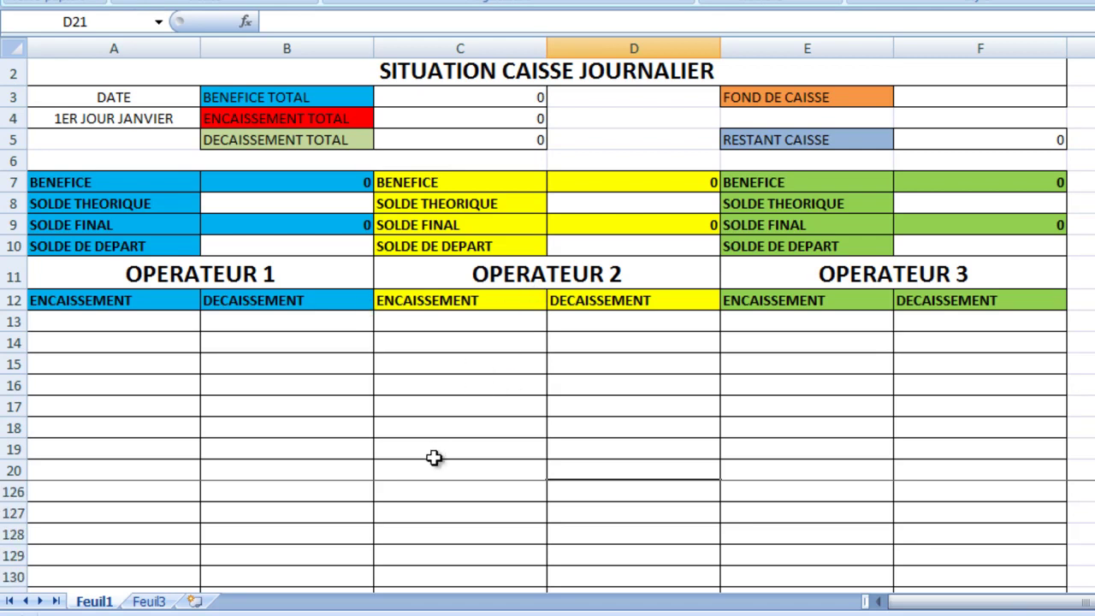
scroll(433, 461, down, 20)
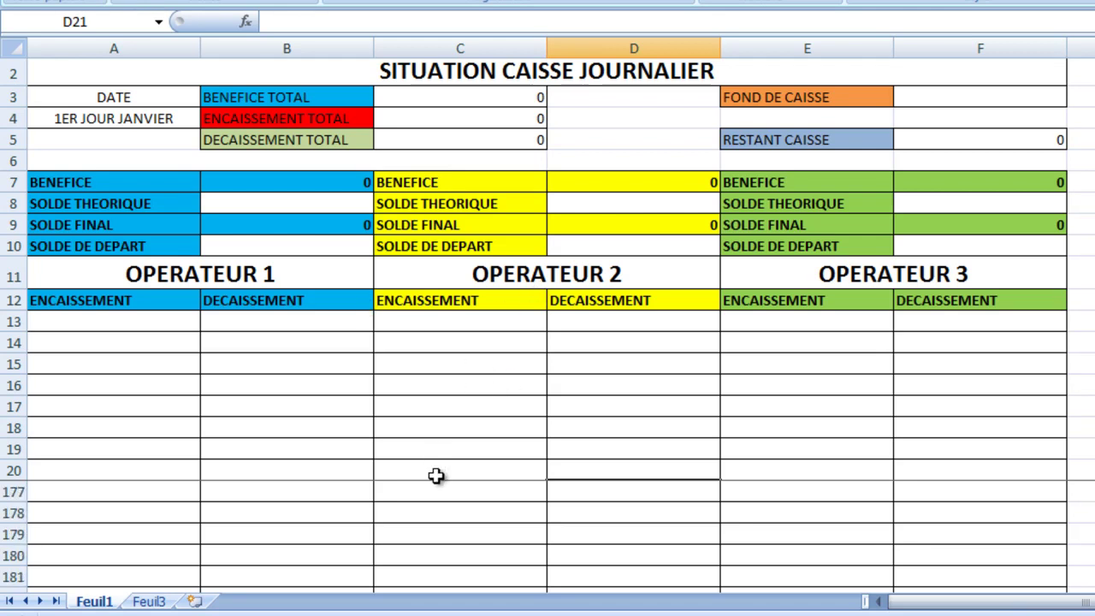
scroll(439, 482, up, 1)
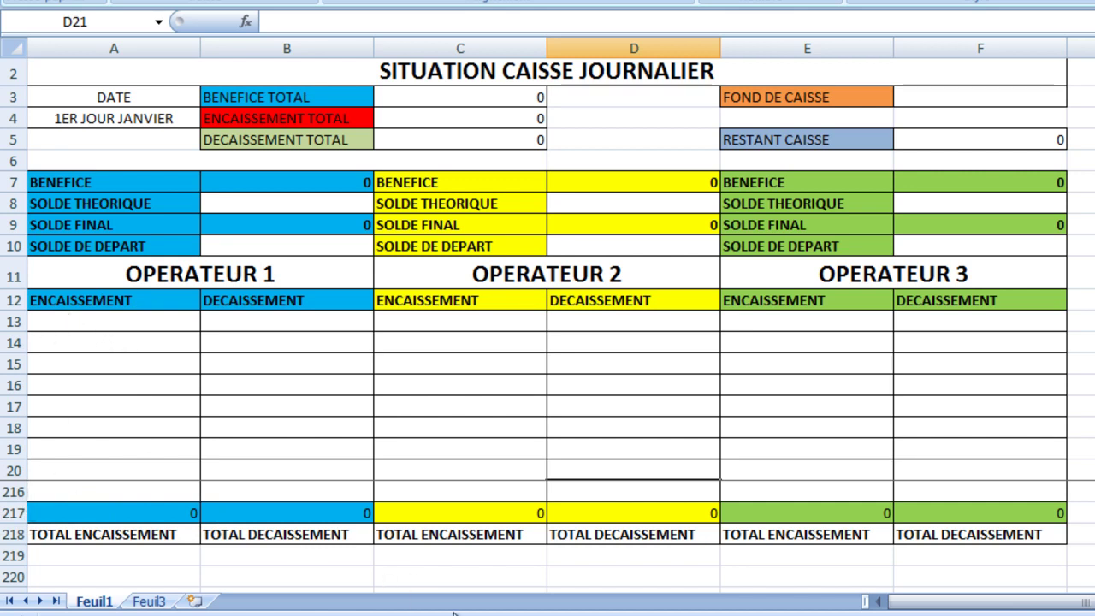
Step: Compare the TOTAL ENCAISSEMENT formula in A217 with the formula list on the second slide in PowerPoint
click(418, 613)
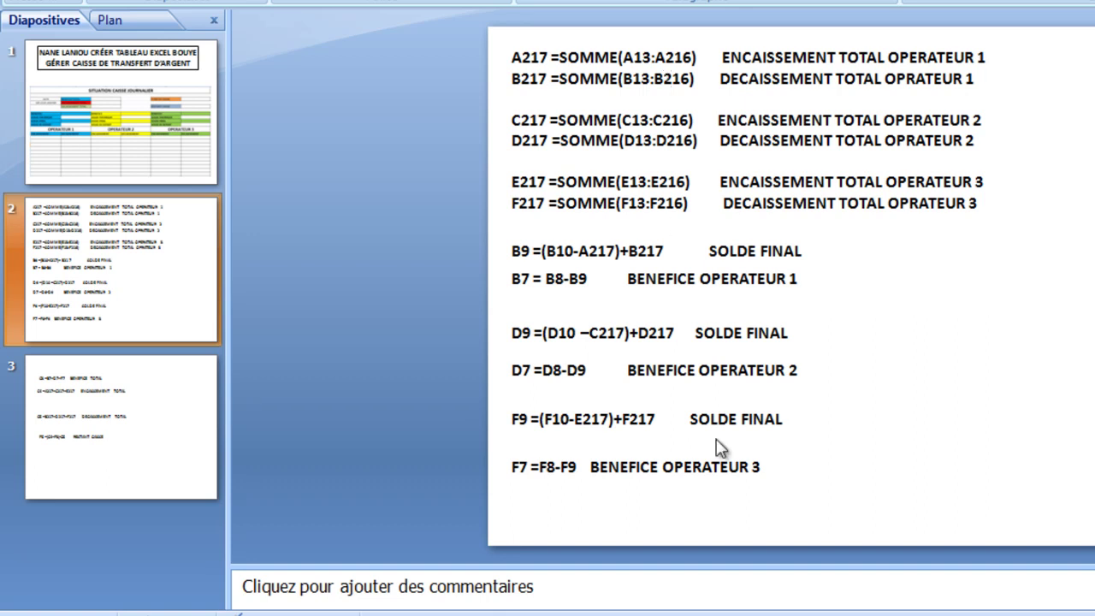
click(533, 609)
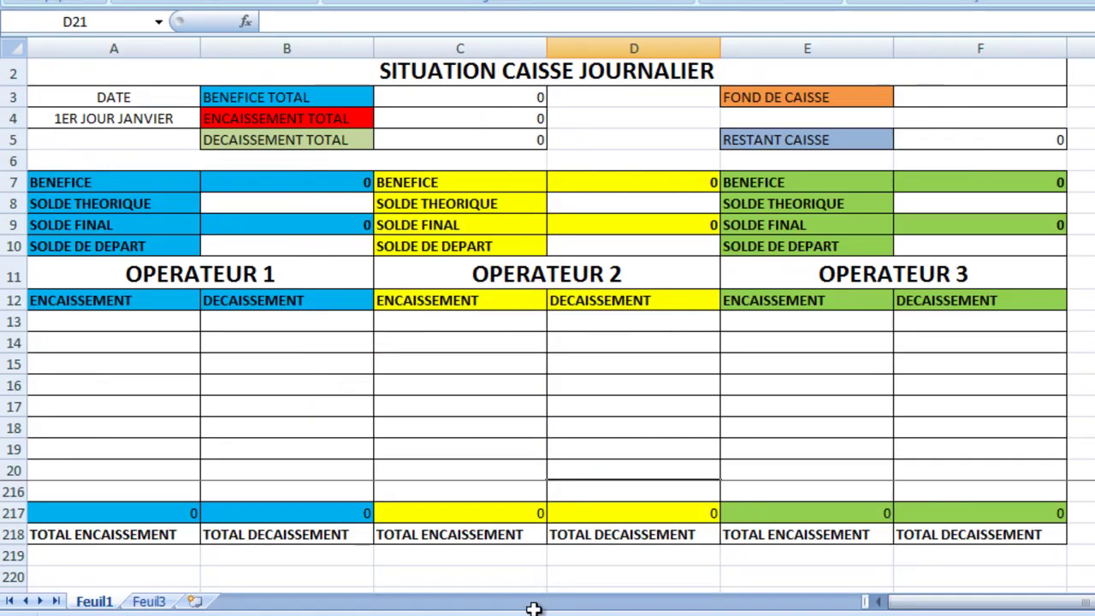
click(76, 508)
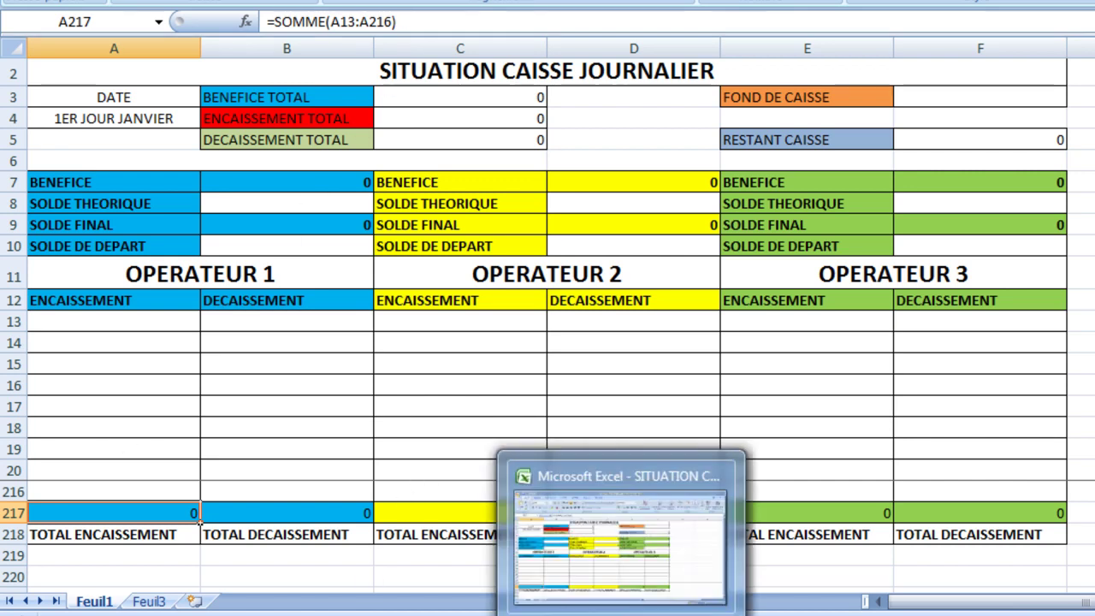
click(556, 565)
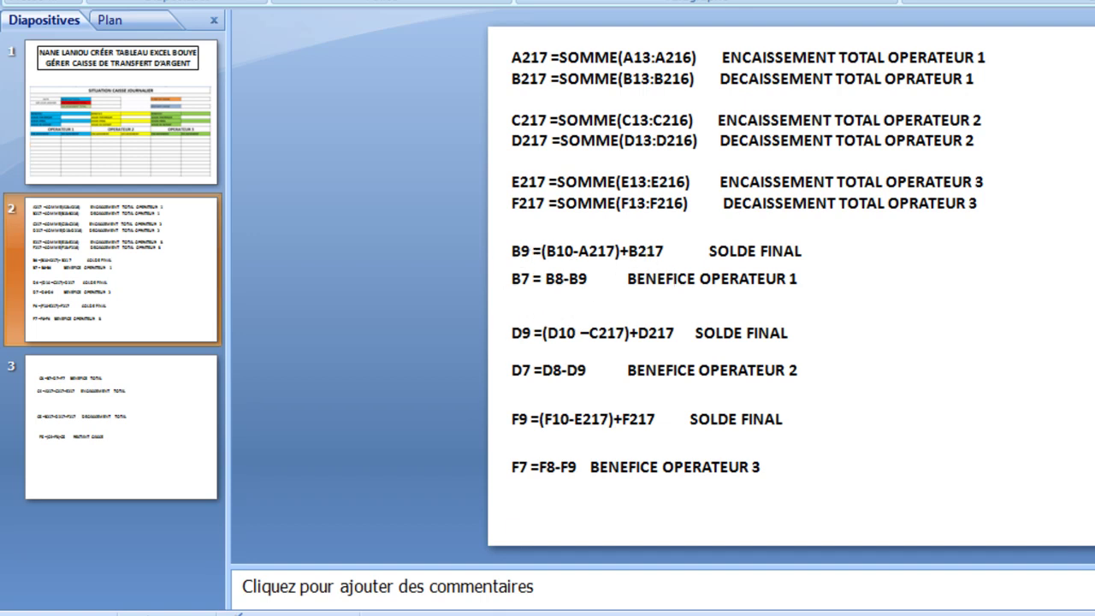
key(alt+Tab)
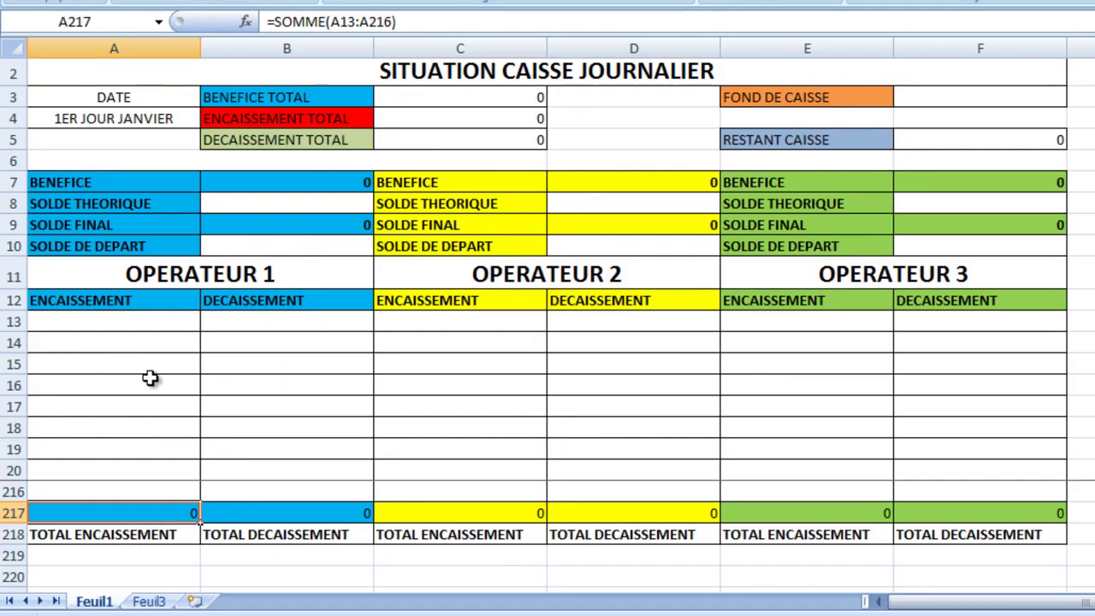
Step: Check the OPERATEUR 1 SOLDE FINAL and BENEFICE formulas in B9 and B7 against the formula slide in PowerPoint
click(246, 226)
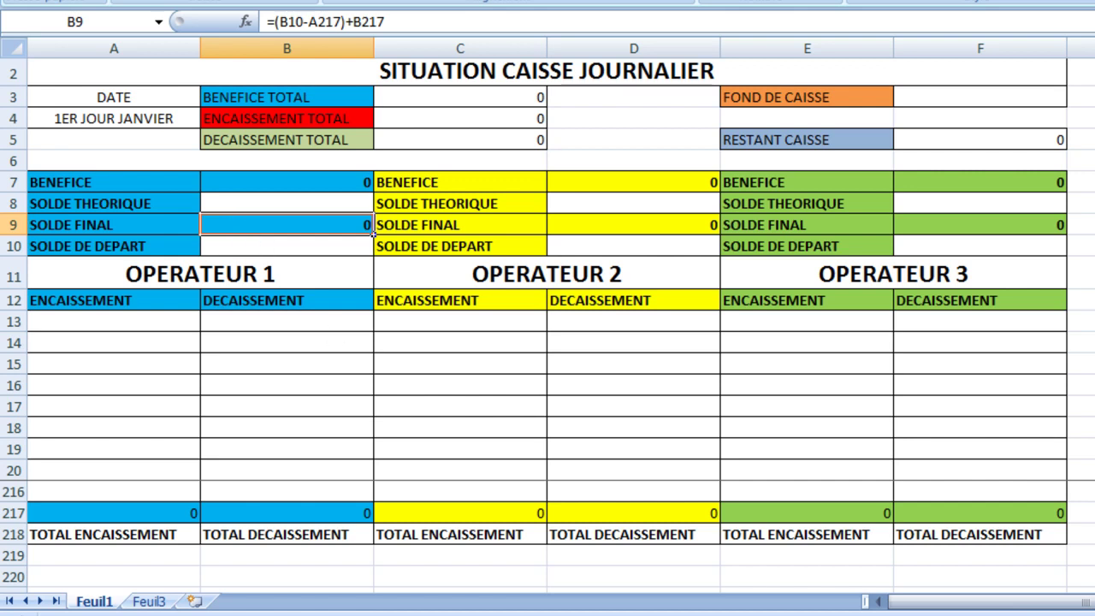
click(552, 547)
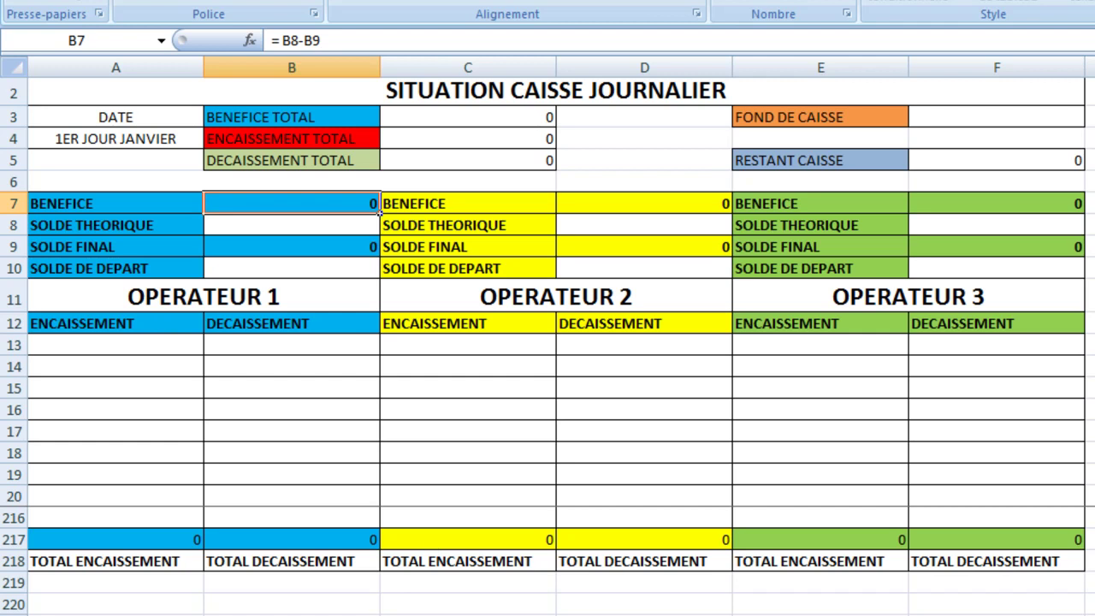
mouse_move(563, 615)
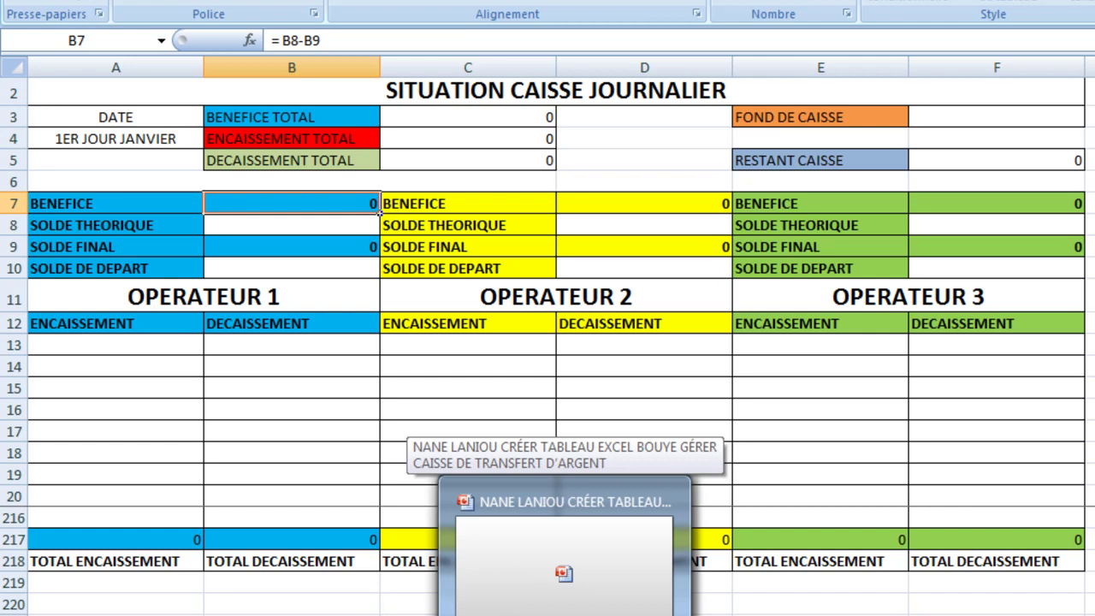
click(565, 573)
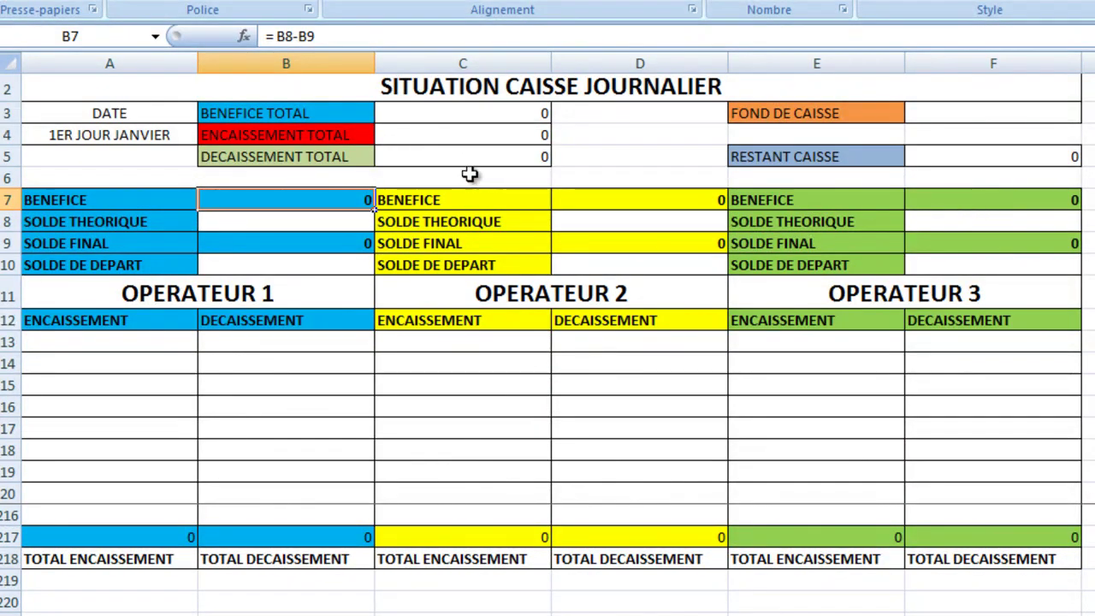
Step: Check the BENEFICE TOTAL and DECAISSEMENT TOTAL formulas in C3 and C5 against the third slide in PowerPoint
click(477, 109)
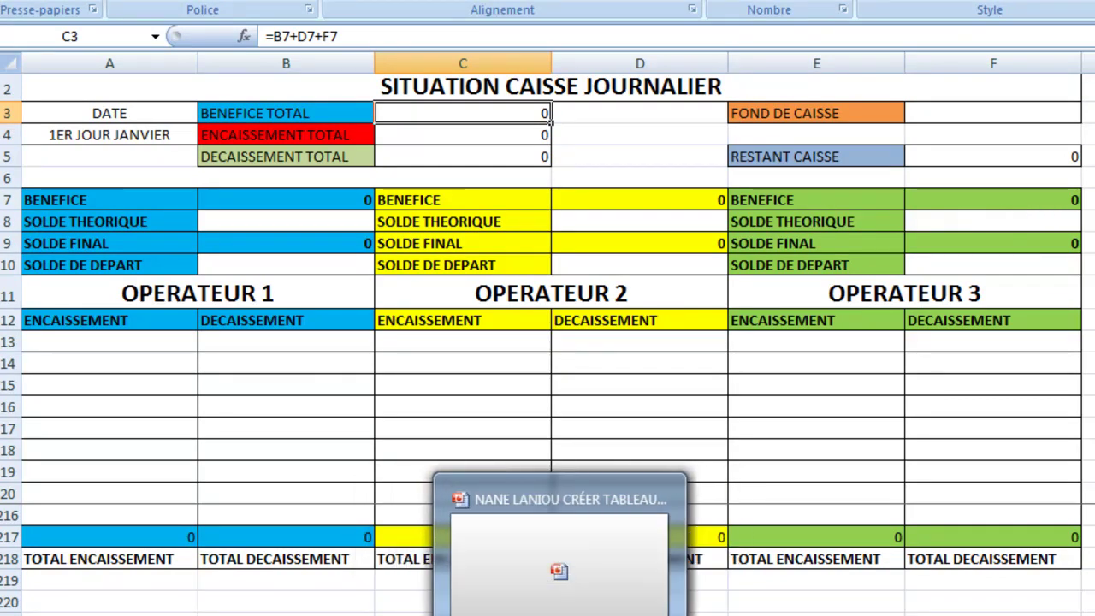
click(559, 565)
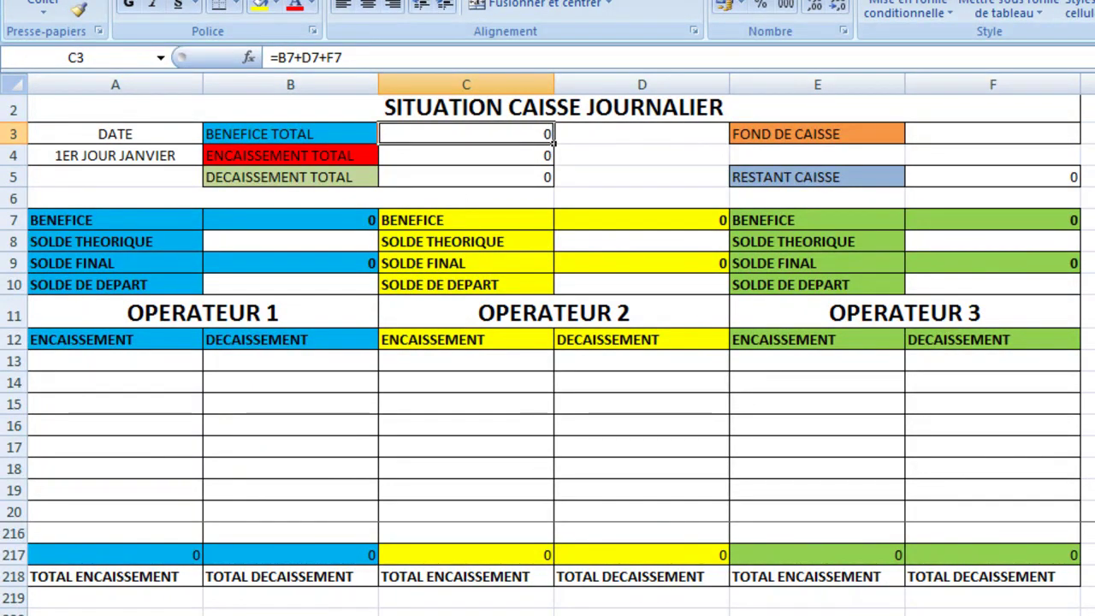
click(560, 569)
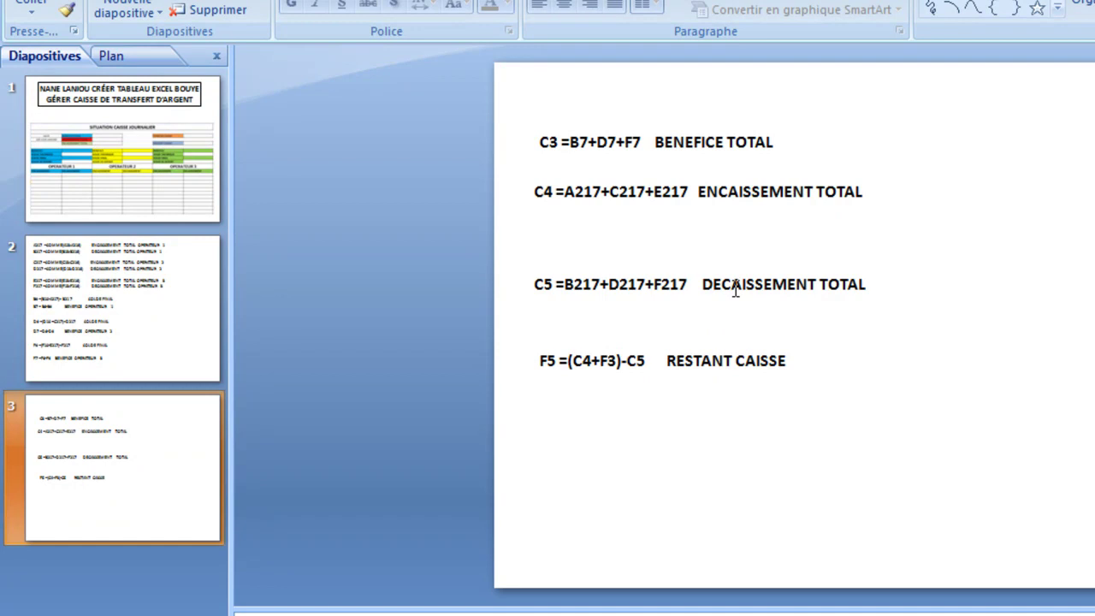
key(alt+Tab)
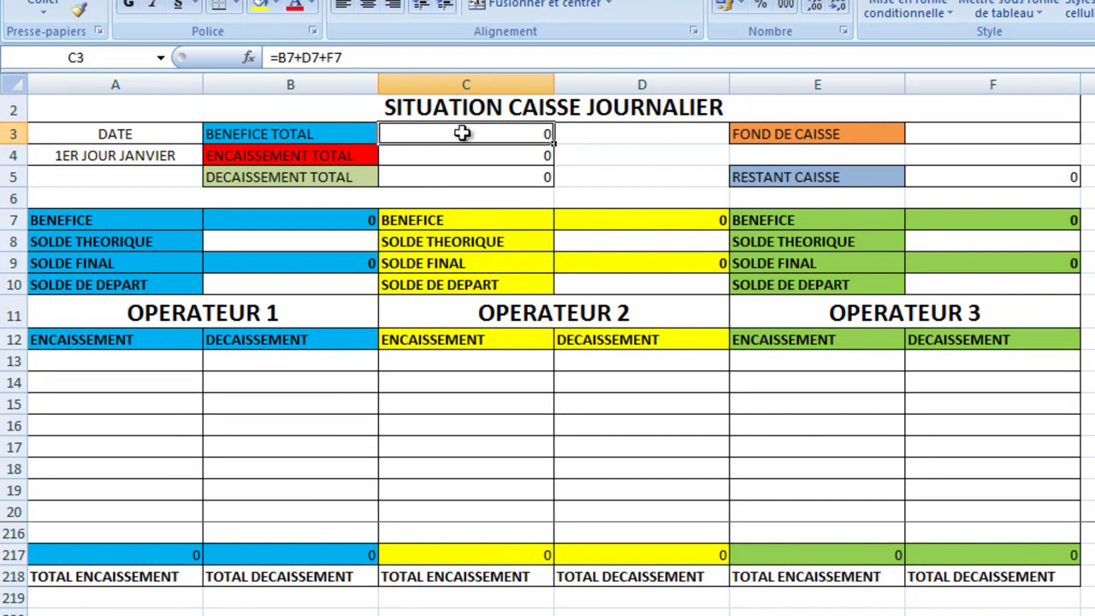
click(457, 183)
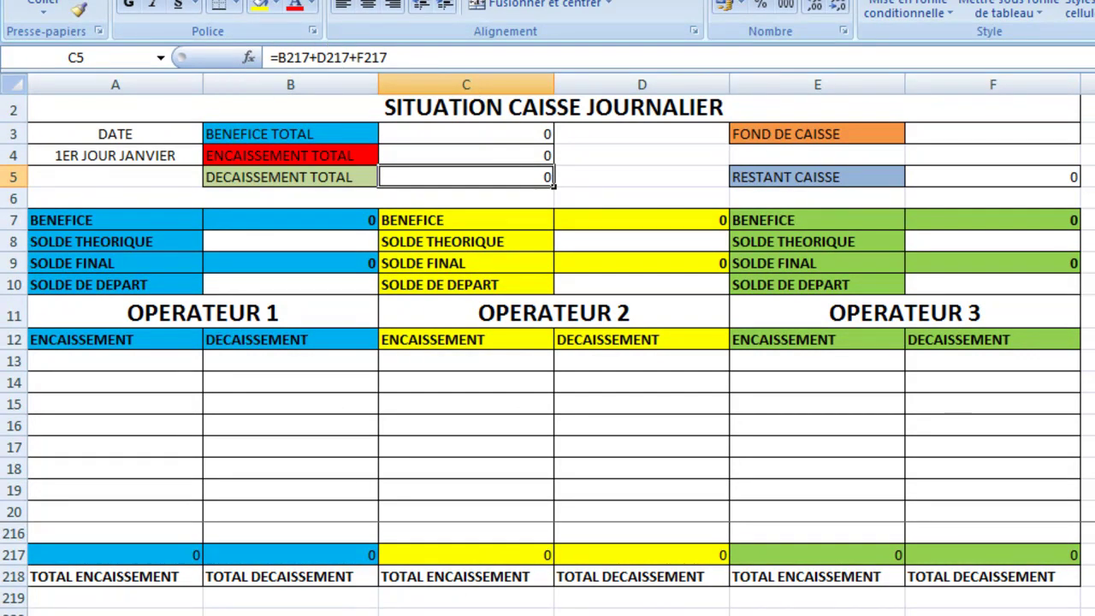
click(562, 573)
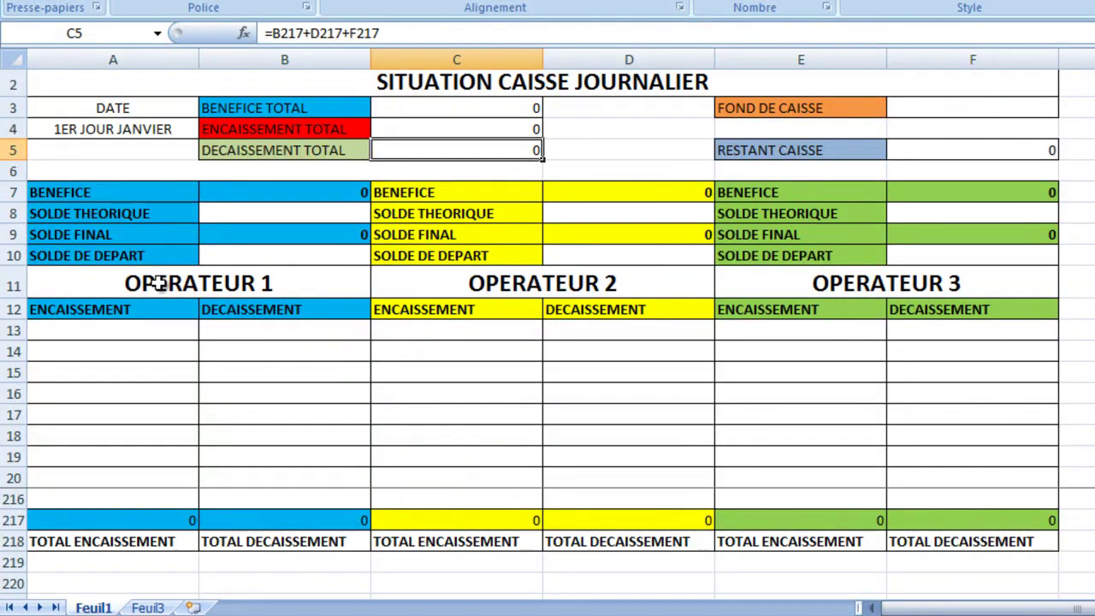
drag(34, 263, 248, 301)
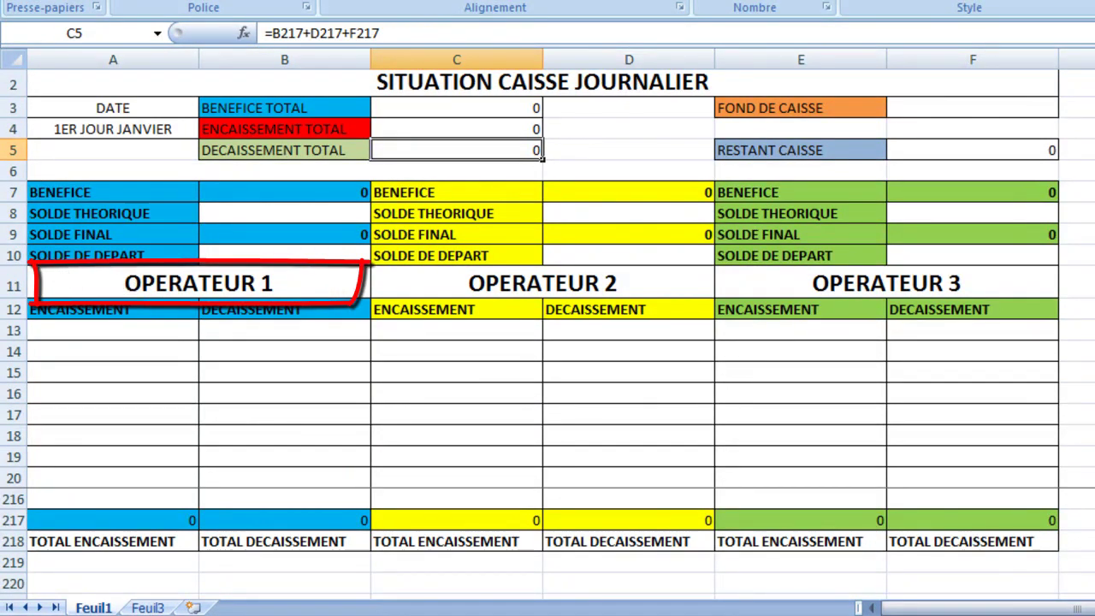
drag(1076, 309, 1094, 310)
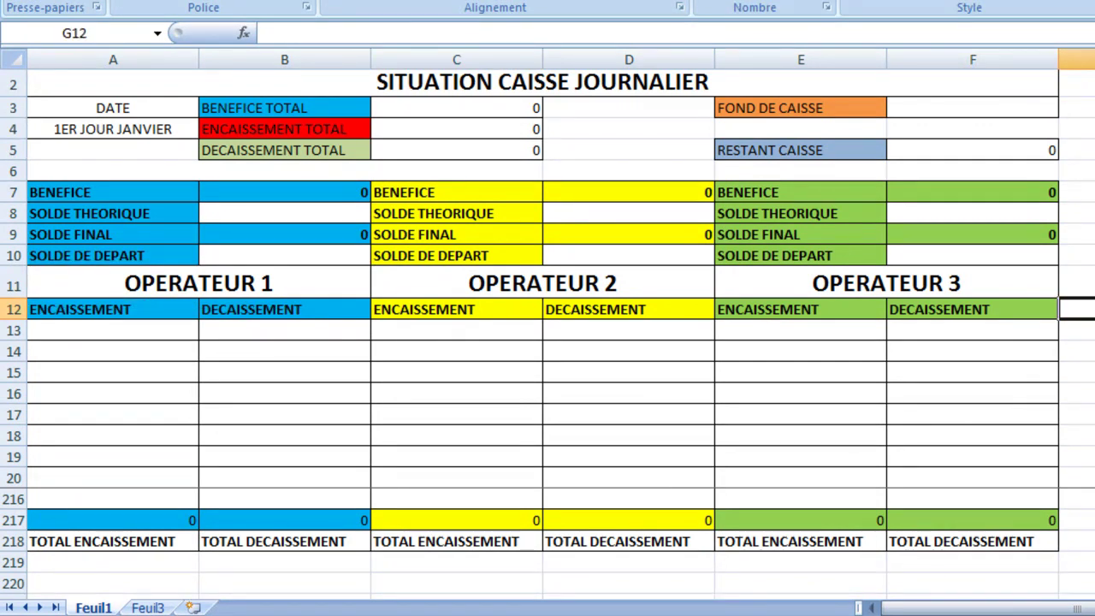
click(1077, 457)
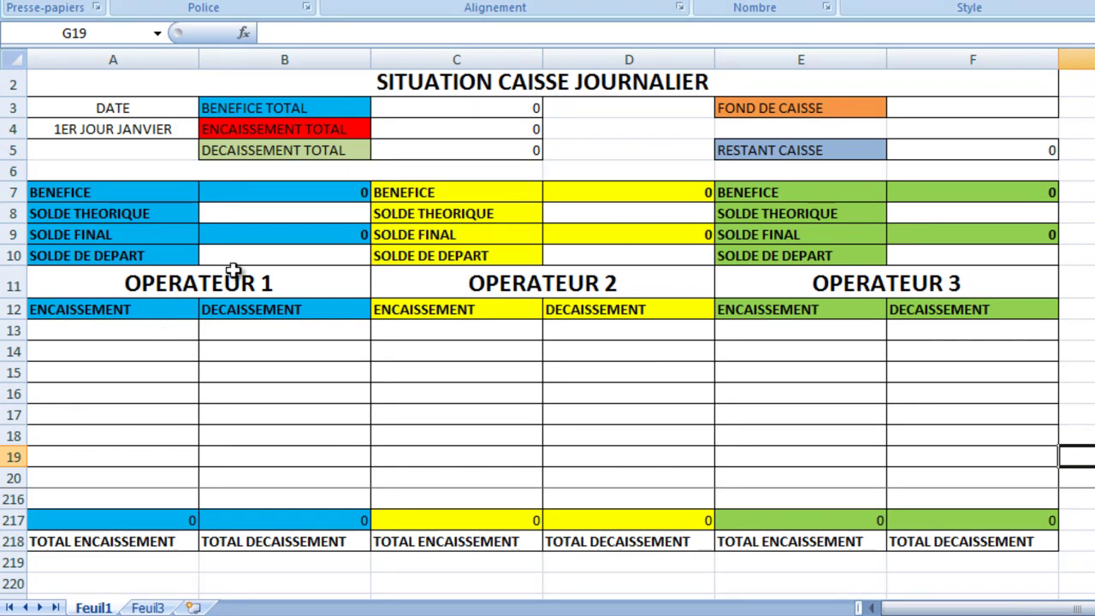
Step: Enter 10000 as the SOLDE DE DEPART for OPERATEUR 1 in B10
click(269, 257)
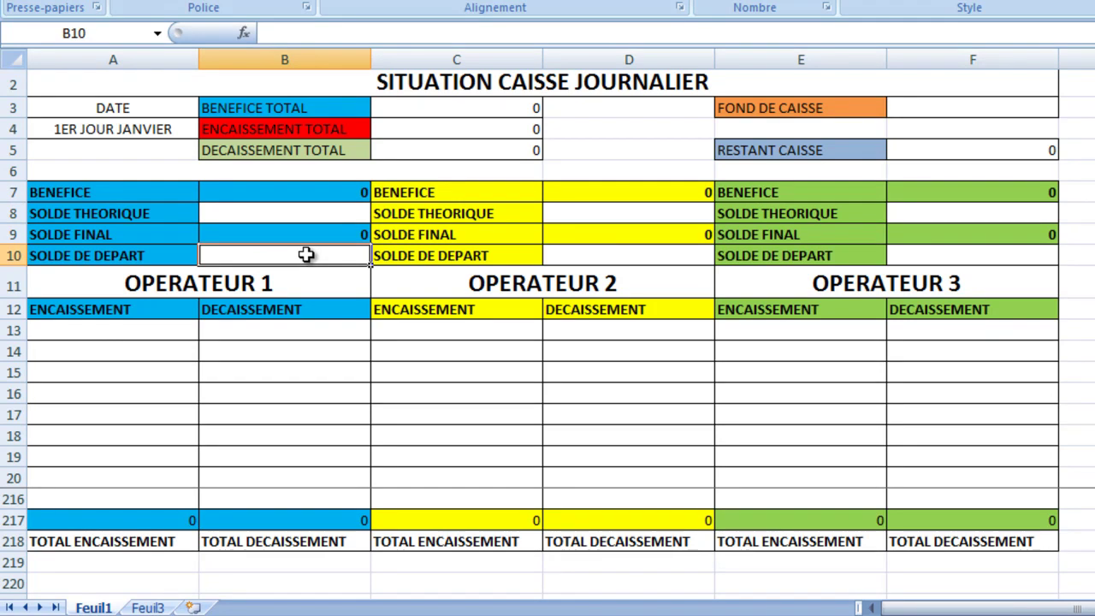
text(10000)
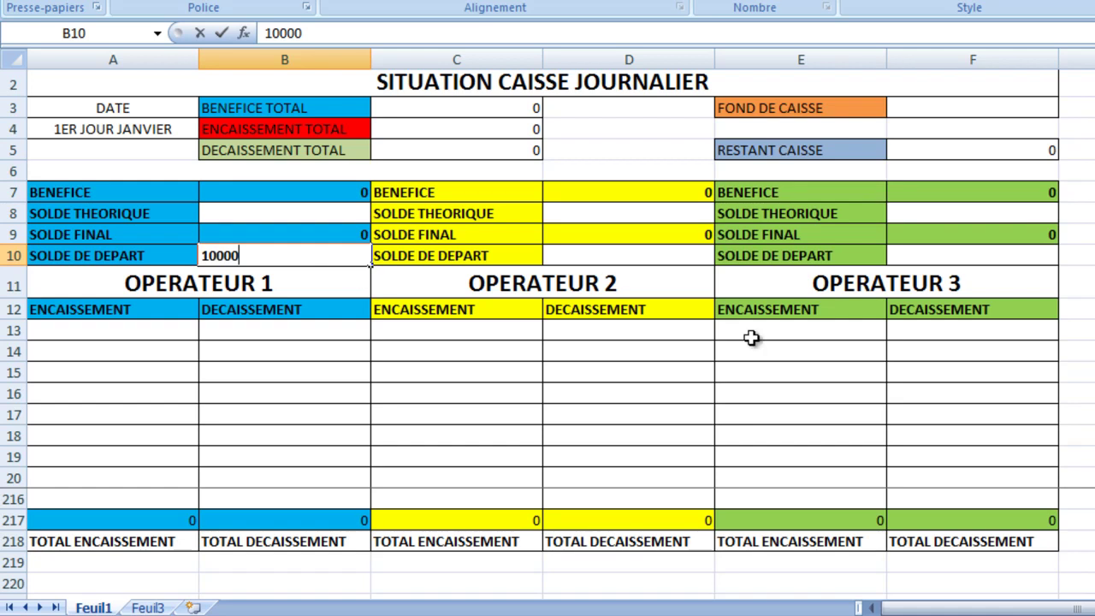
click(1001, 393)
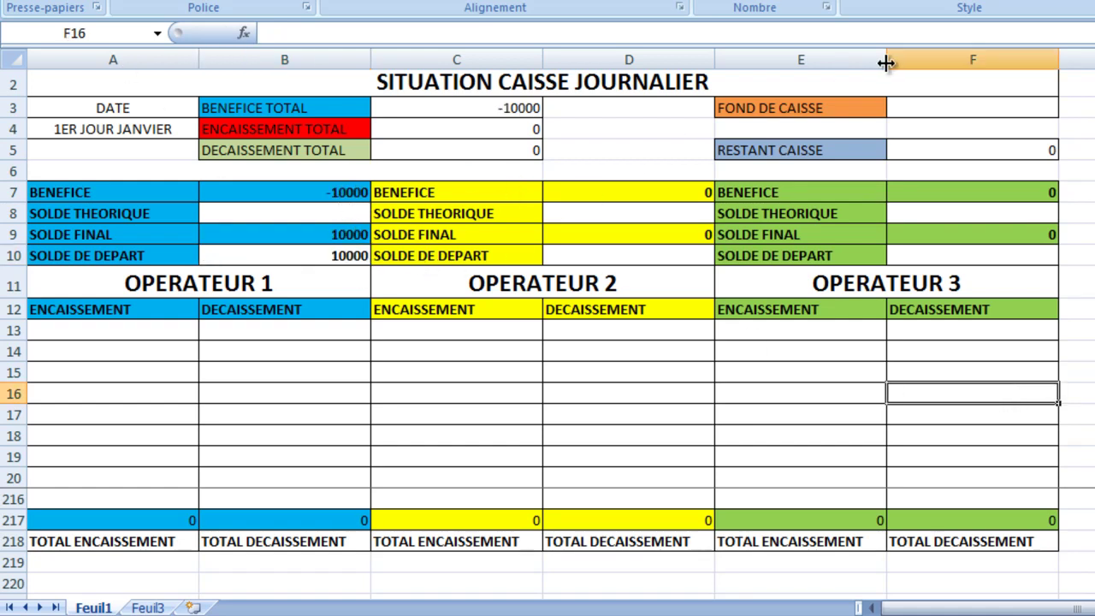
Step: Enter 50000 as the FOND DE CAISSE in F3
click(923, 113)
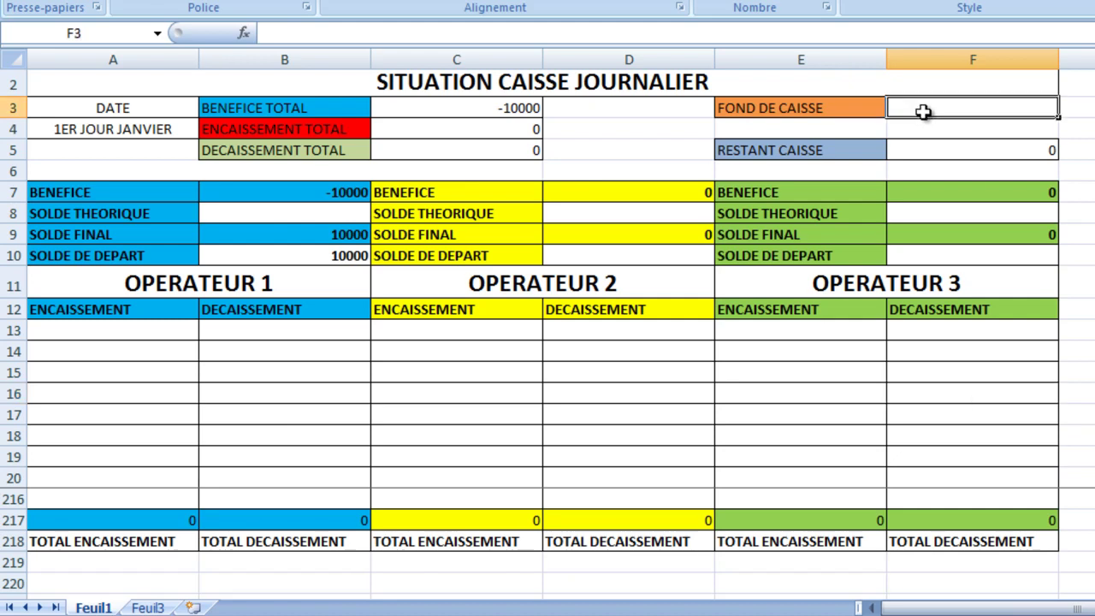
text(50000)
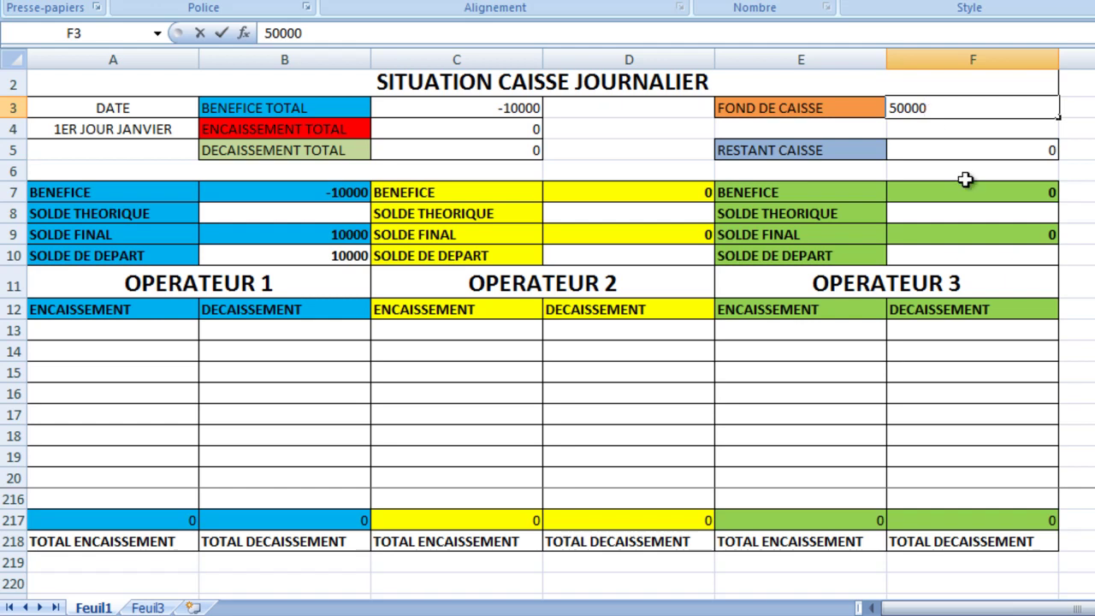
click(1076, 372)
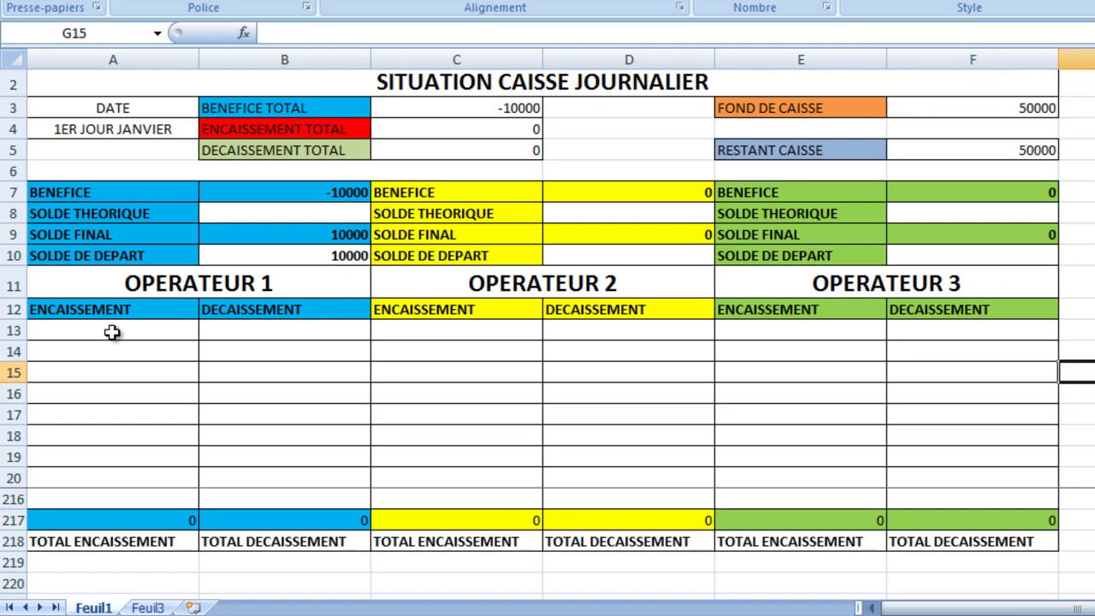
Step: Enter 3000 as the first ENCAISSEMENT amount for OPERATEUR 1 in A13
click(153, 339)
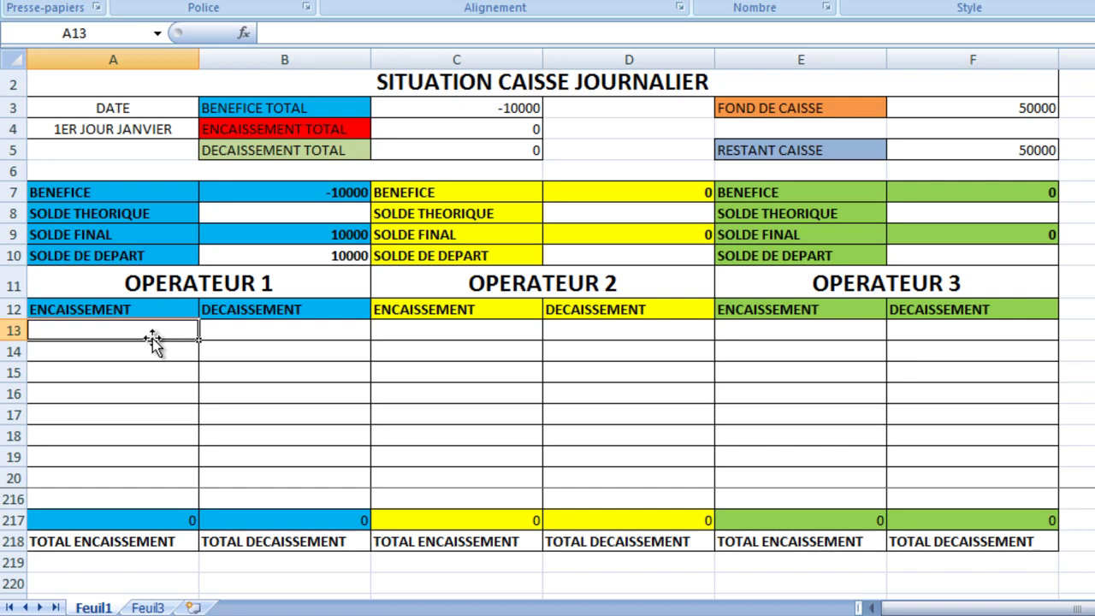
text(300)
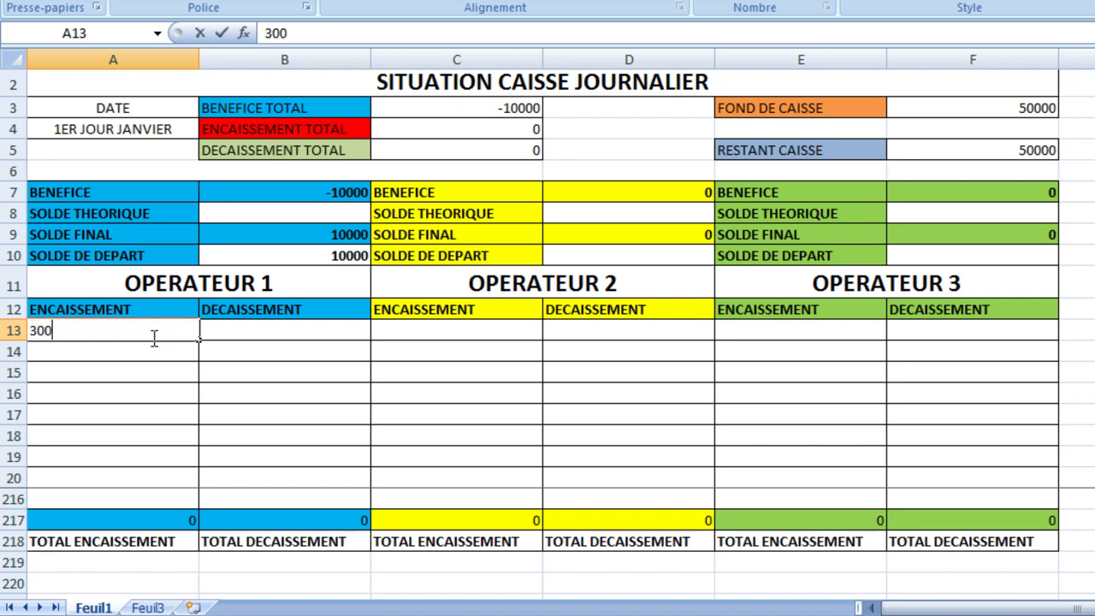
text(0)
click(1076, 415)
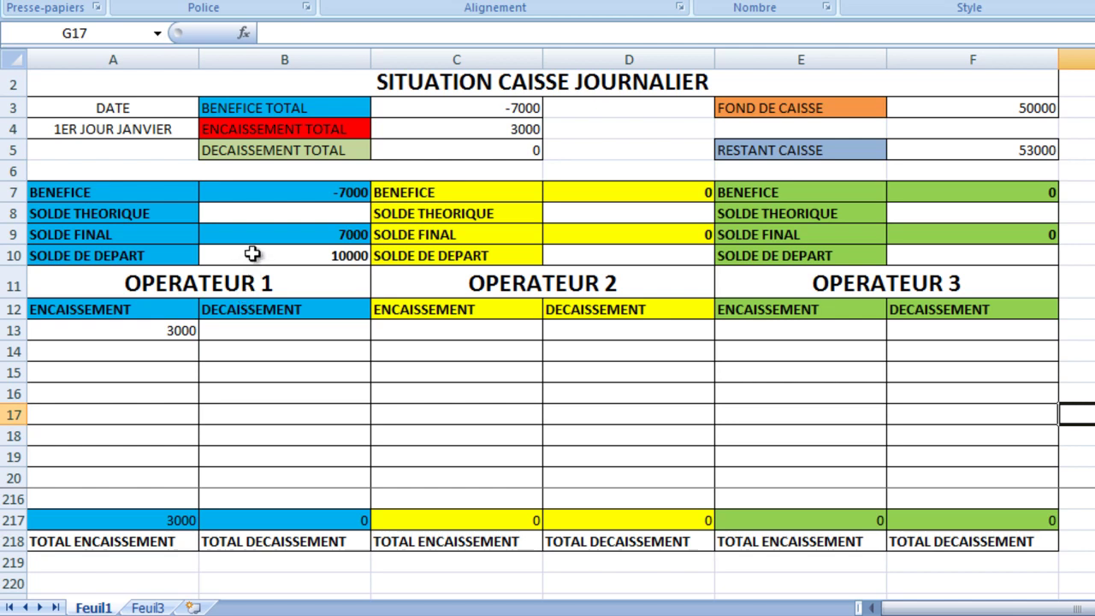
Step: Enter 7100 as the SOLDE THEORIQUE for OPERATEUR 1 in B8
click(272, 213)
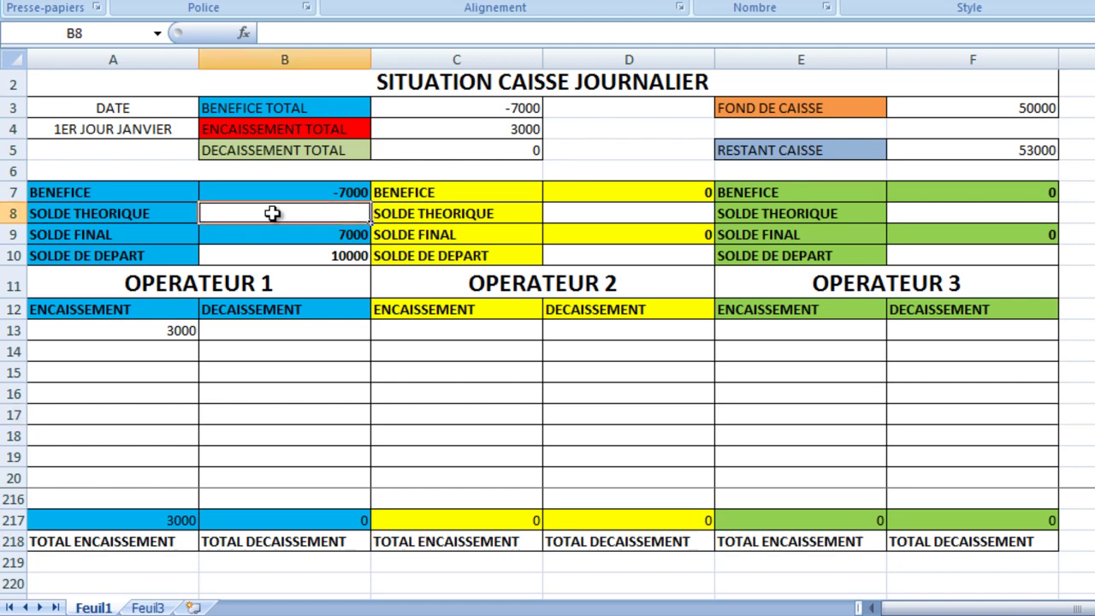
text(71000)
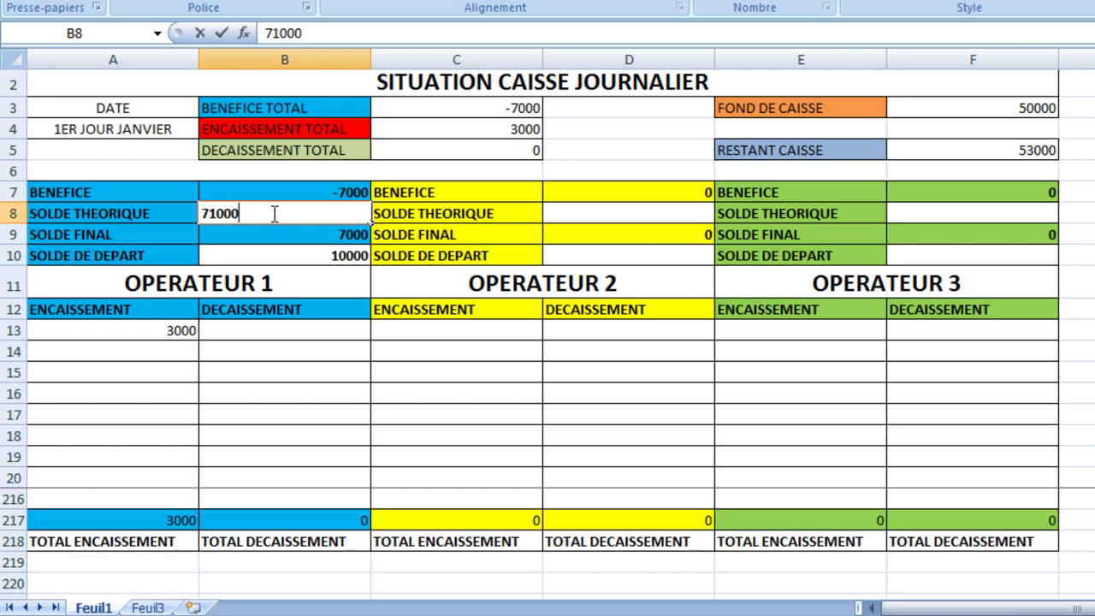
key(BackSpace)
key(Return)
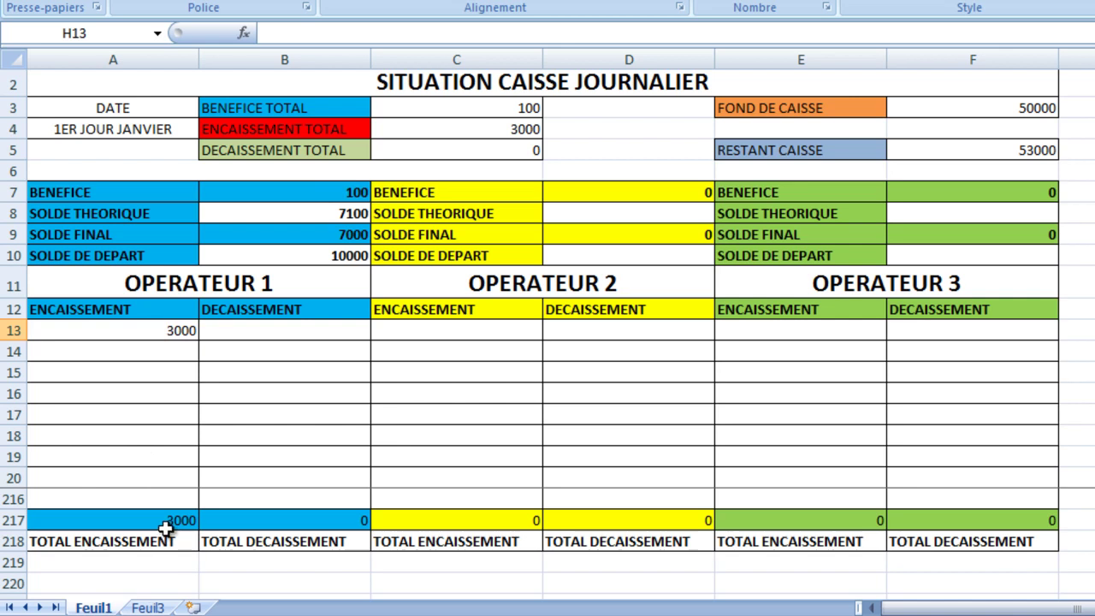
Step: Enter 1000 as the second ENCAISSEMENT amount for OPERATEUR 1 in A14
click(163, 349)
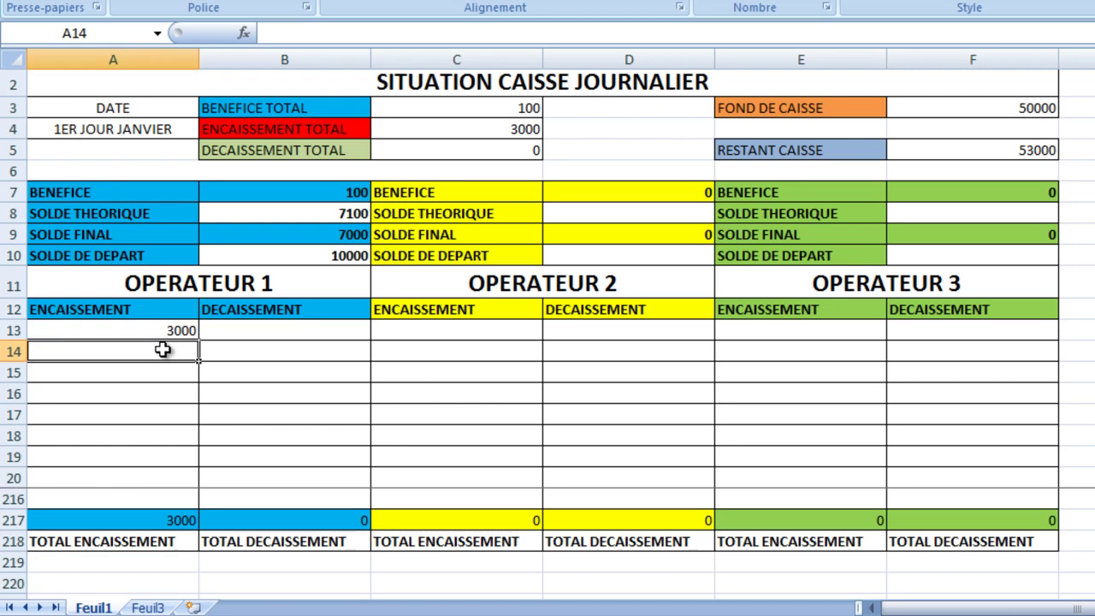
text(1000)
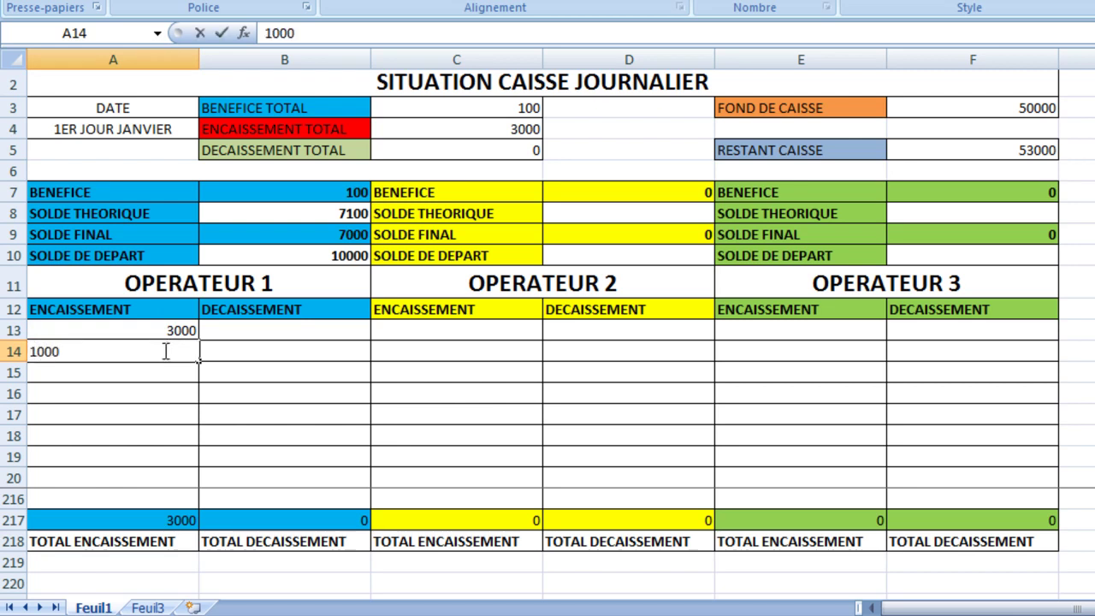
click(402, 410)
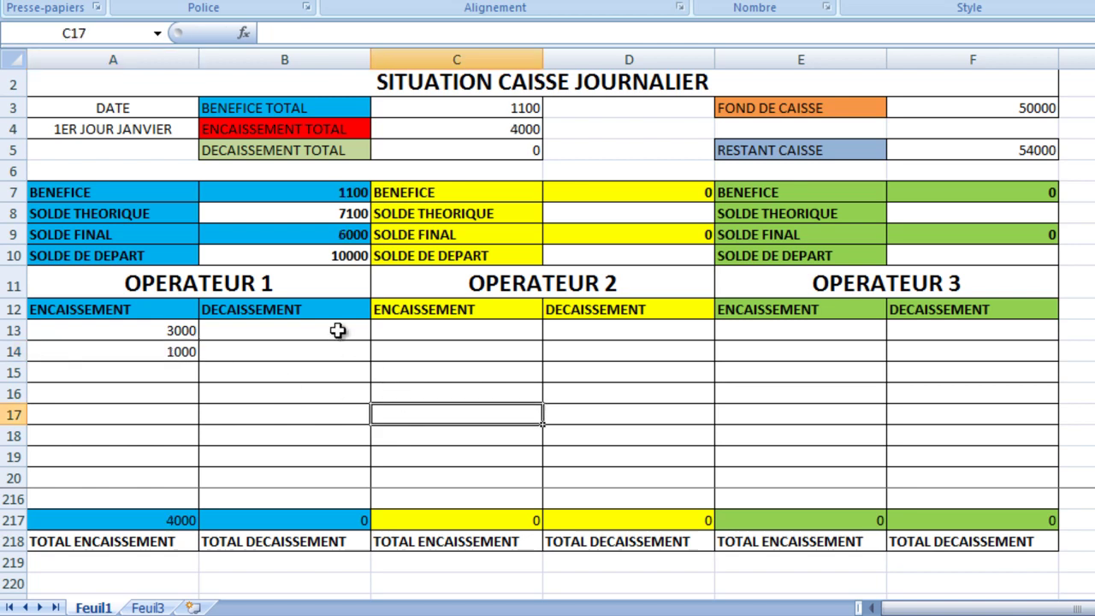
Step: Replace the SOLDE THEORIQUE of OPERATEUR 1 in B8 with 6150
click(353, 215)
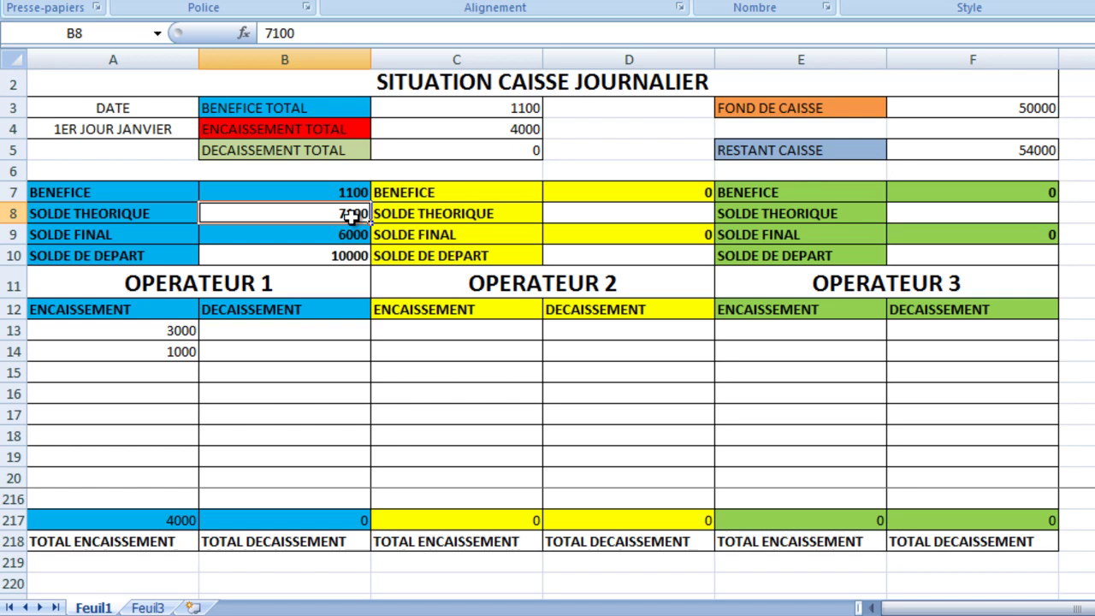
key(Delete)
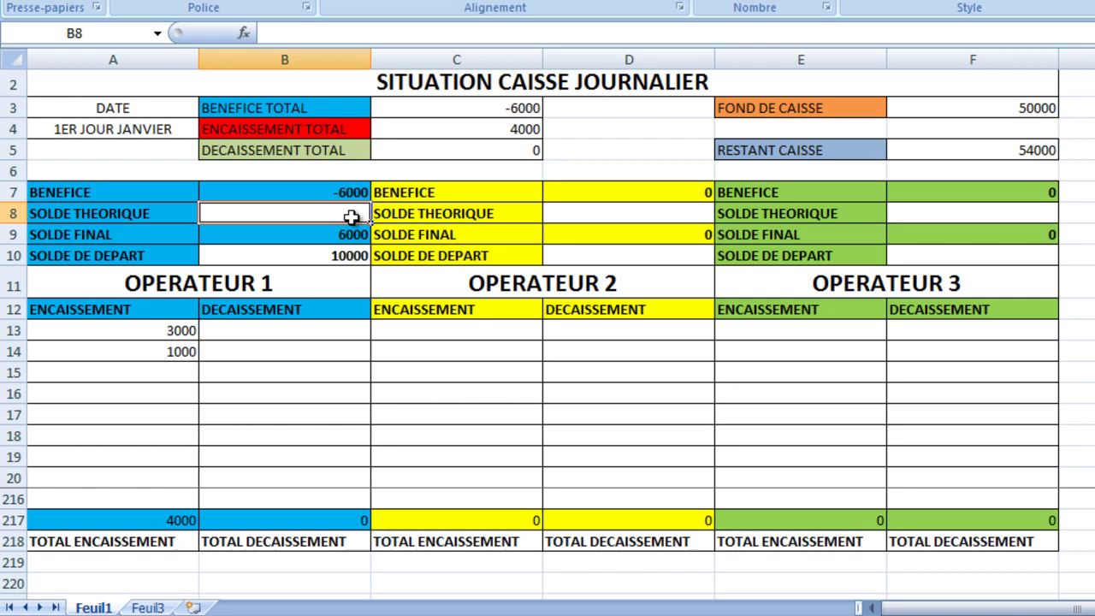
text(6)
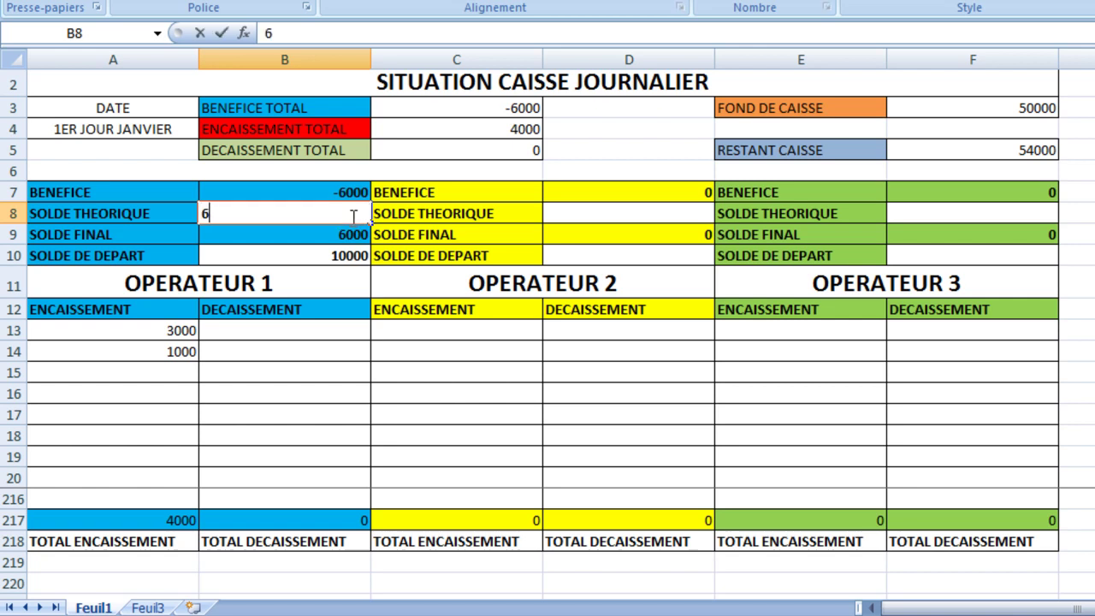
text(150)
click(448, 344)
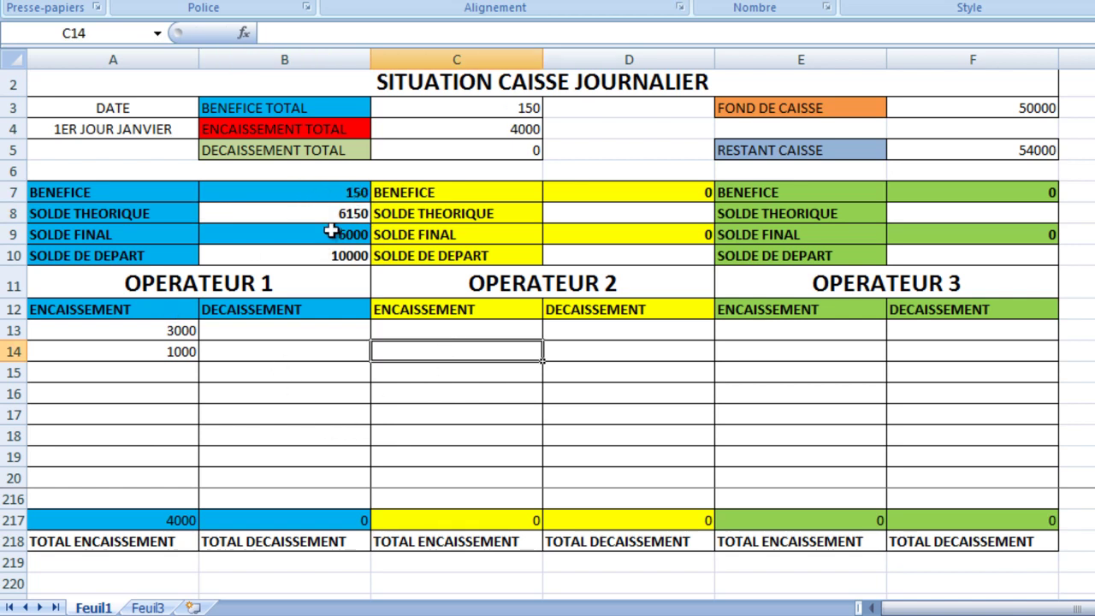
Step: Enter 2000 as the first DECAISSEMENT amount for OPERATEUR 1 in B13
click(280, 330)
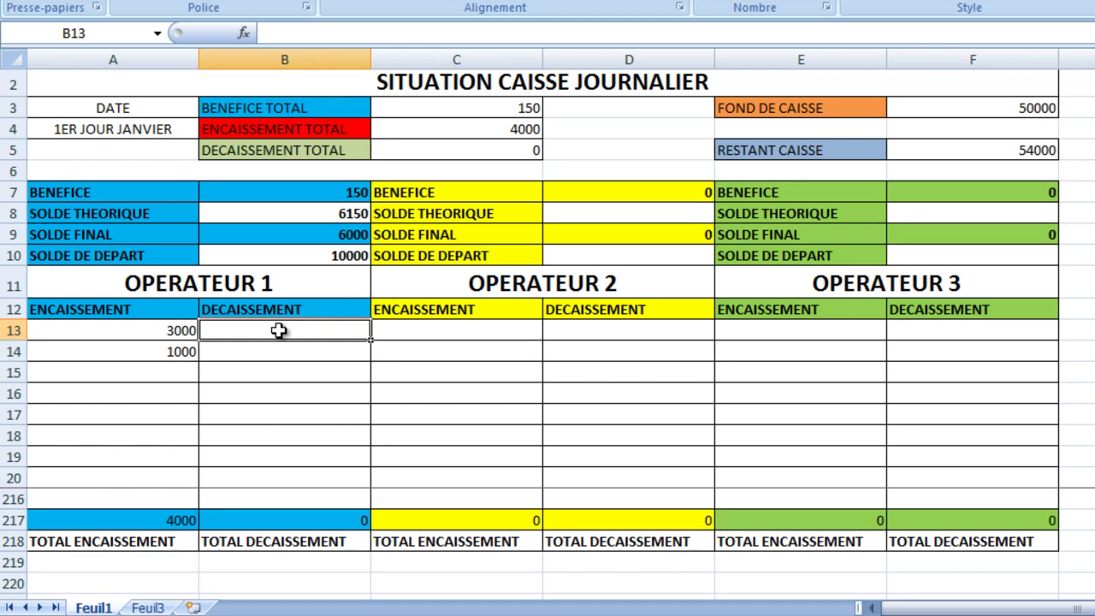
text(2000)
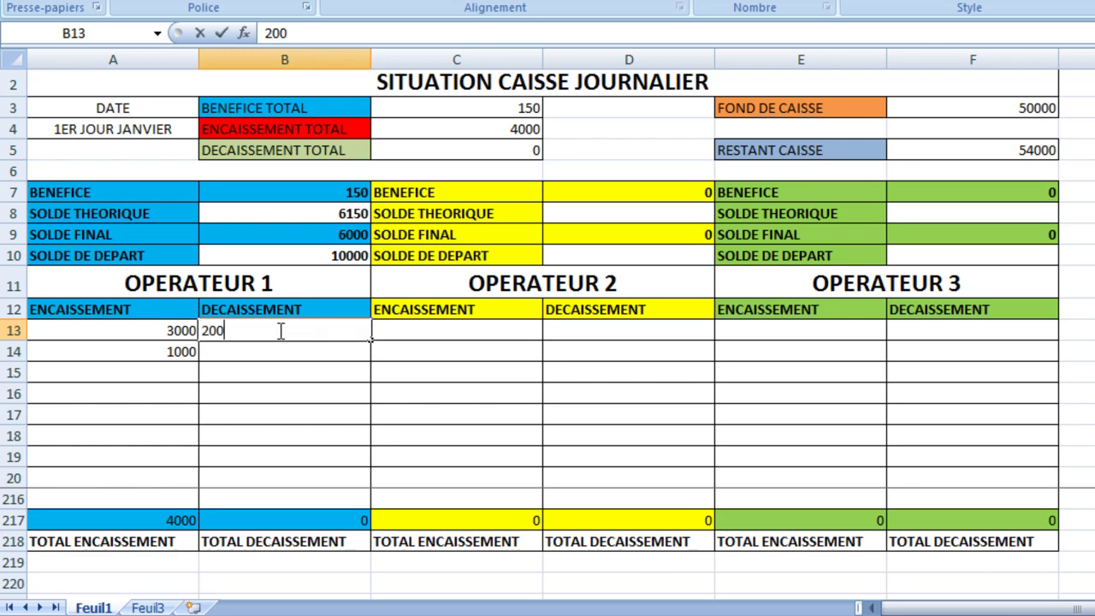
click(356, 392)
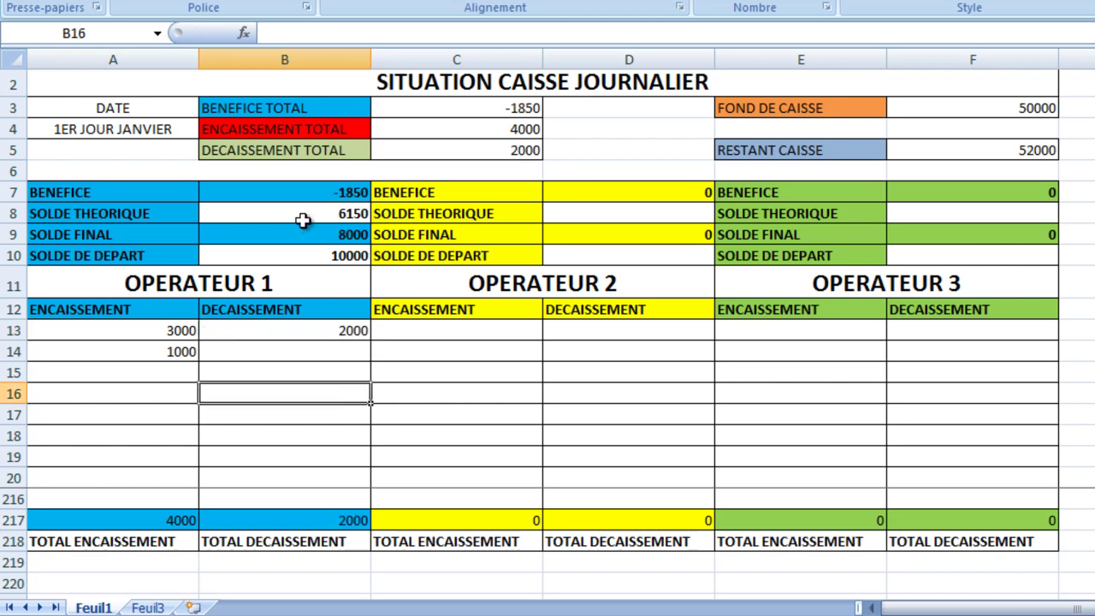
Step: Replace the SOLDE THEORIQUE of OPERATEUR 1 in B8 with 8250
key(Up)
key(Up)
key(Up)
key(Up)
key(Up)
key(Up)
click(304, 215)
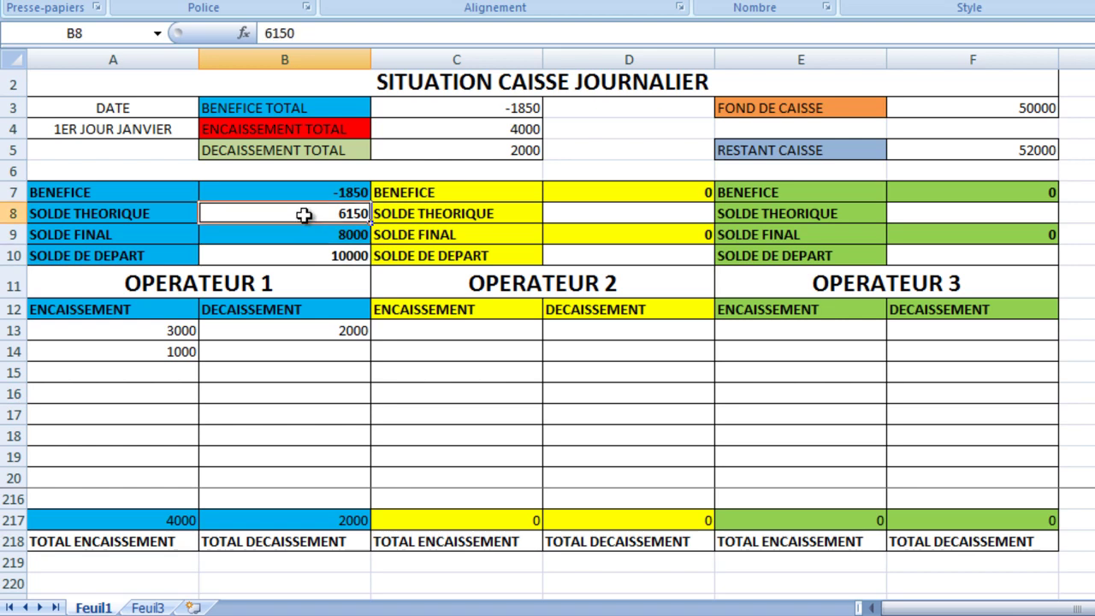
key(Delete)
text(8250)
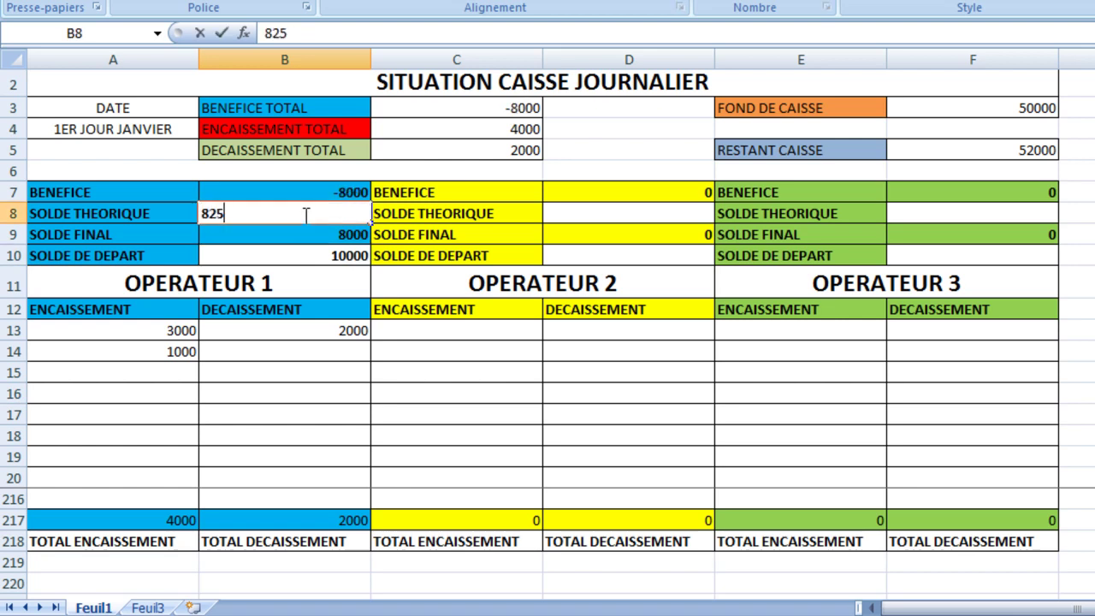
click(452, 416)
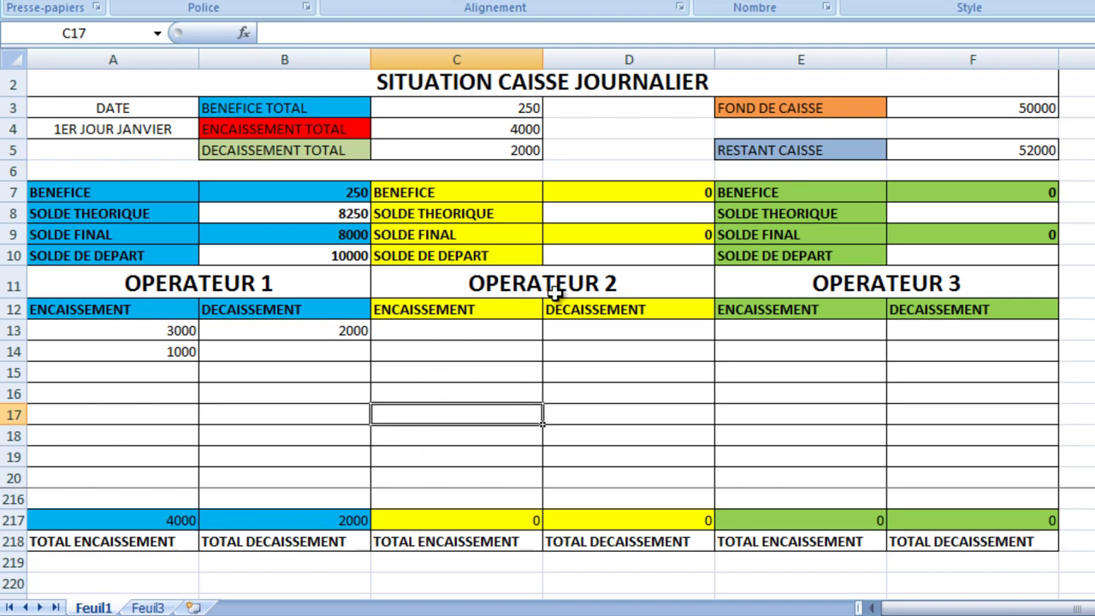
Step: Enter 15000 as the SOLDE DE DEPART for OPERATEUR 2 in D10
click(616, 250)
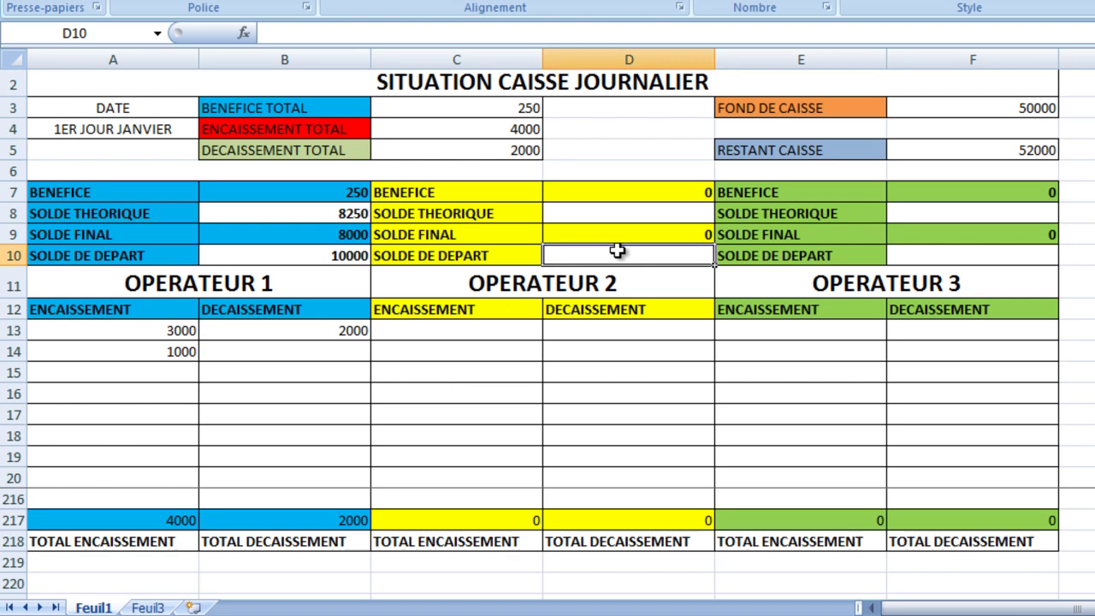
text(200)
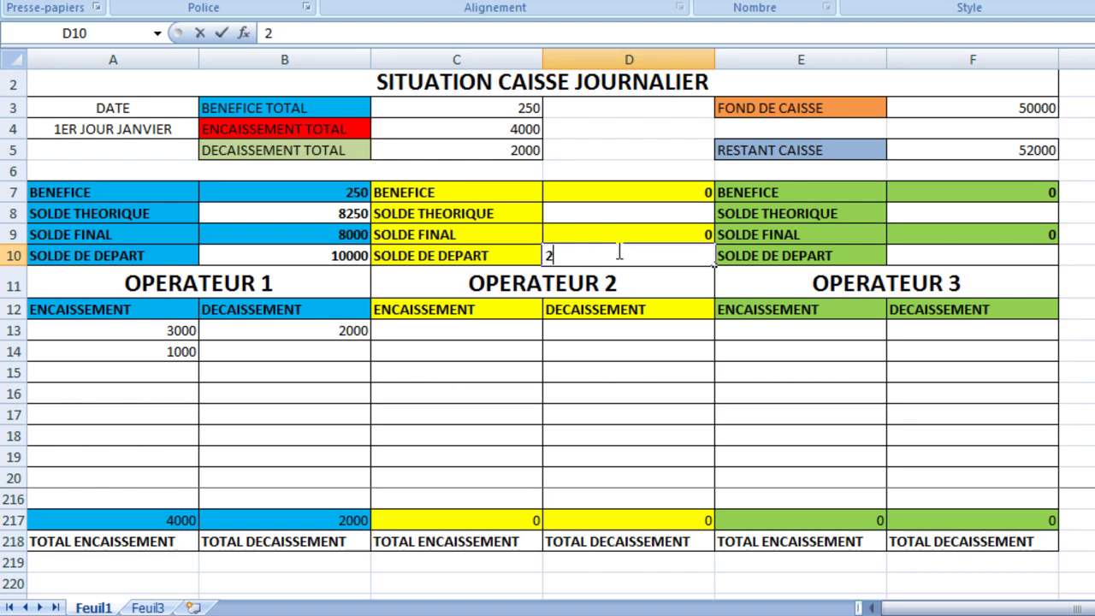
key(BackSpace)
key(BackSpace)
key(BackSpace)
text(15000)
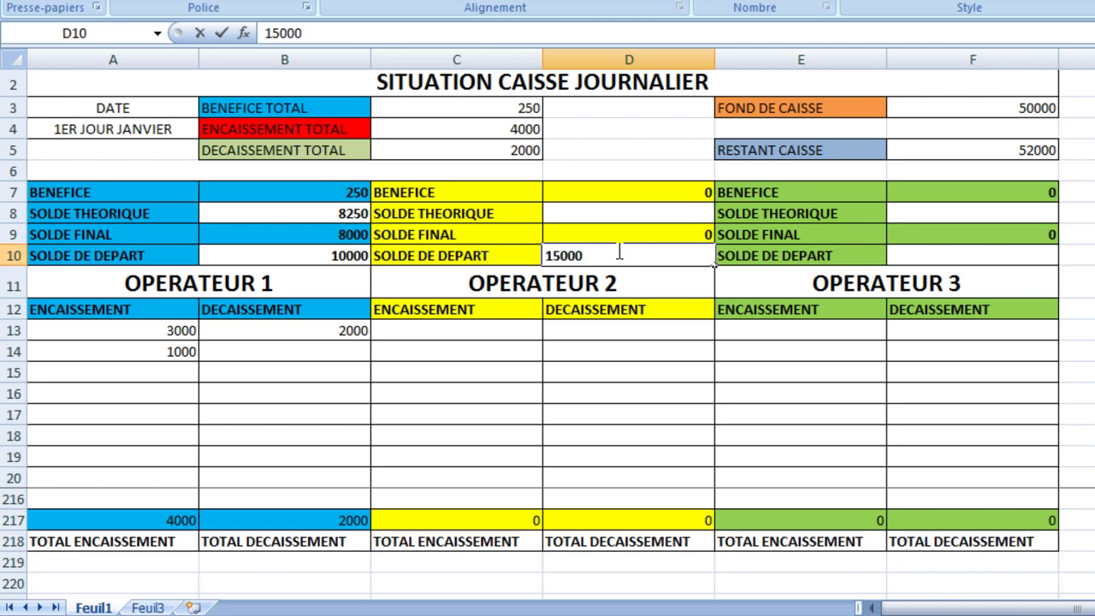
Step: Enter 5000 as the first DECAISSEMENT amount for OPERATEUR 2 in D13
click(568, 331)
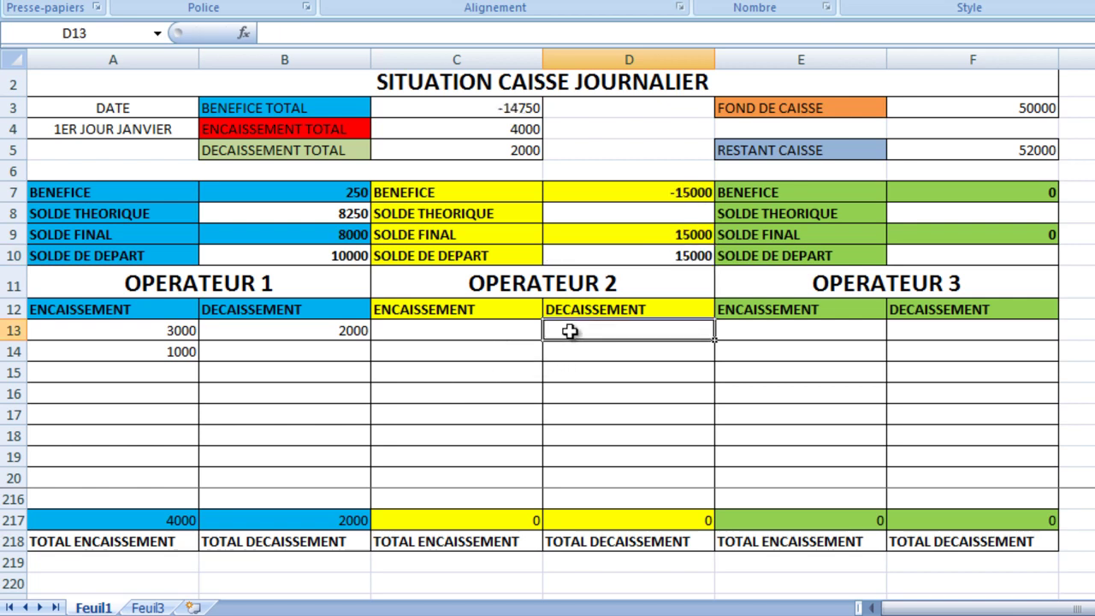
text(5000)
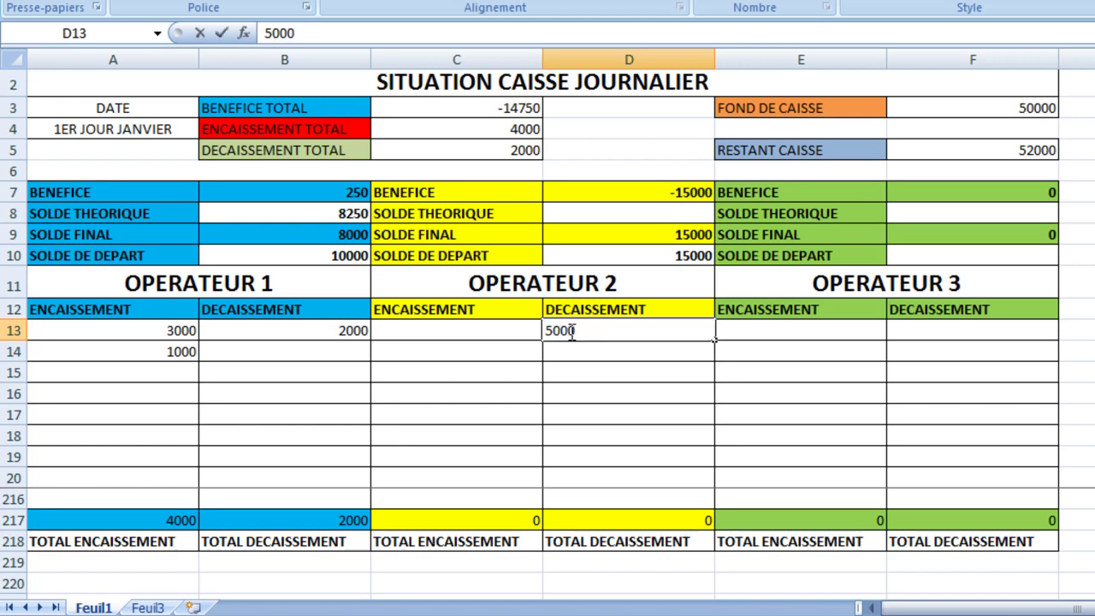
click(608, 419)
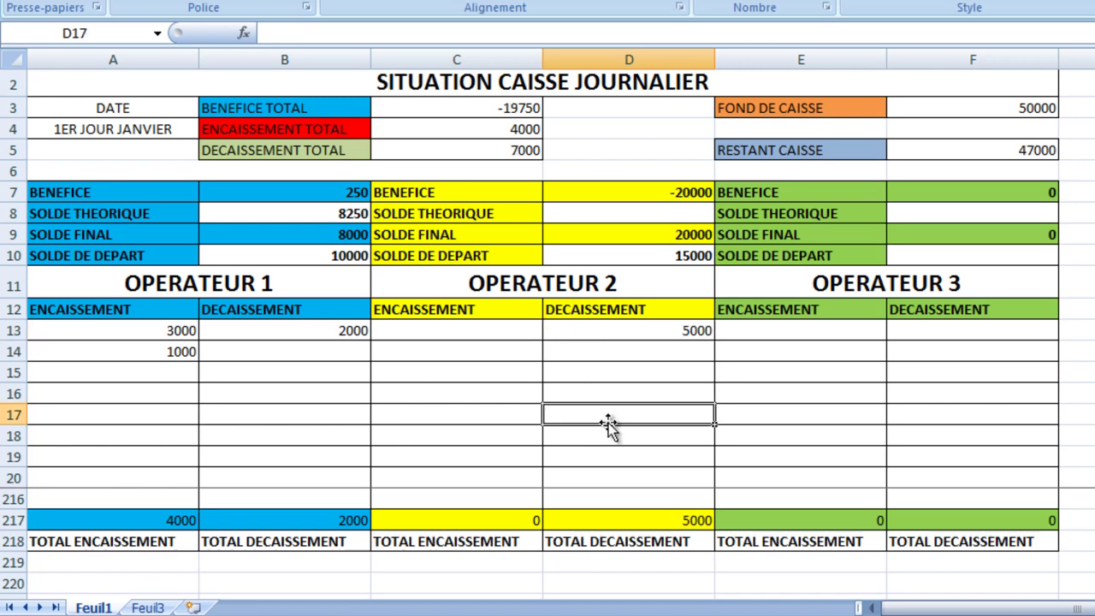
Step: Enter 20200 as the SOLDE THEORIQUE for OPERATEUR 2 in D8
click(578, 209)
text(20200)
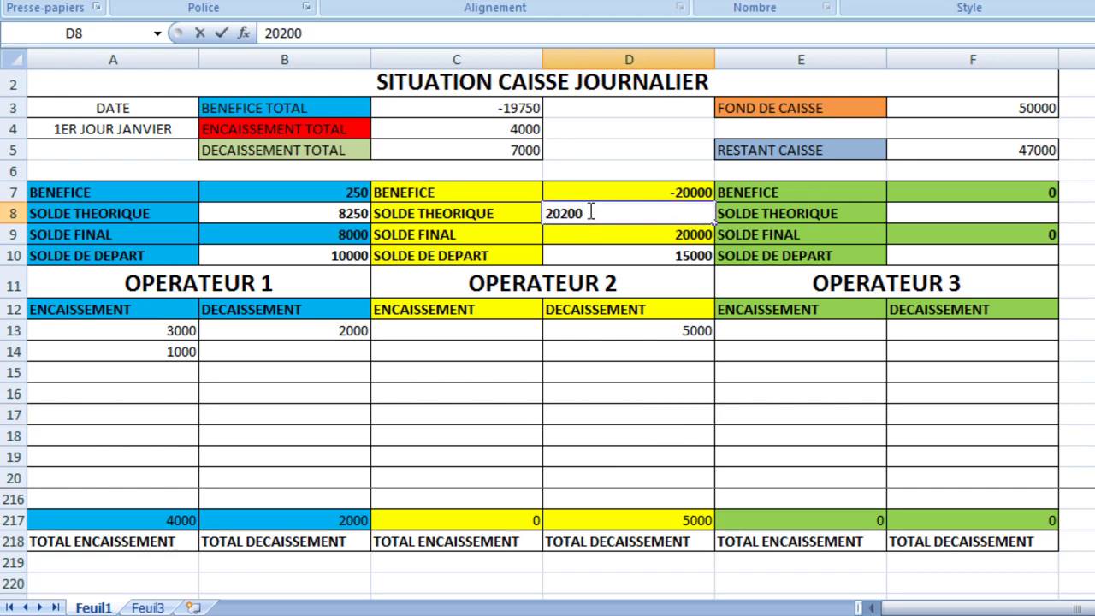
click(619, 438)
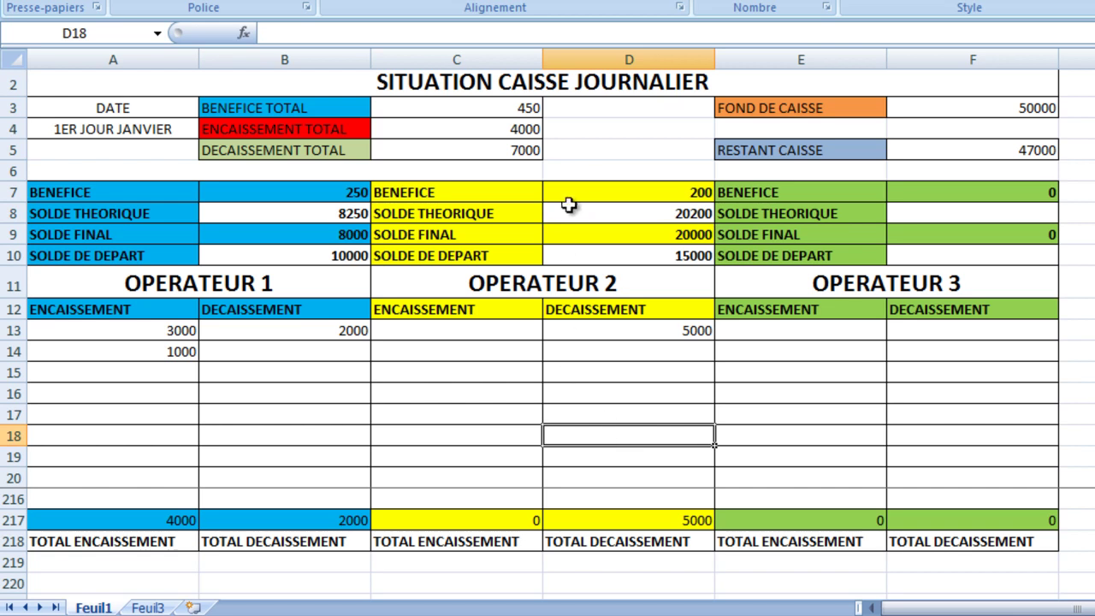